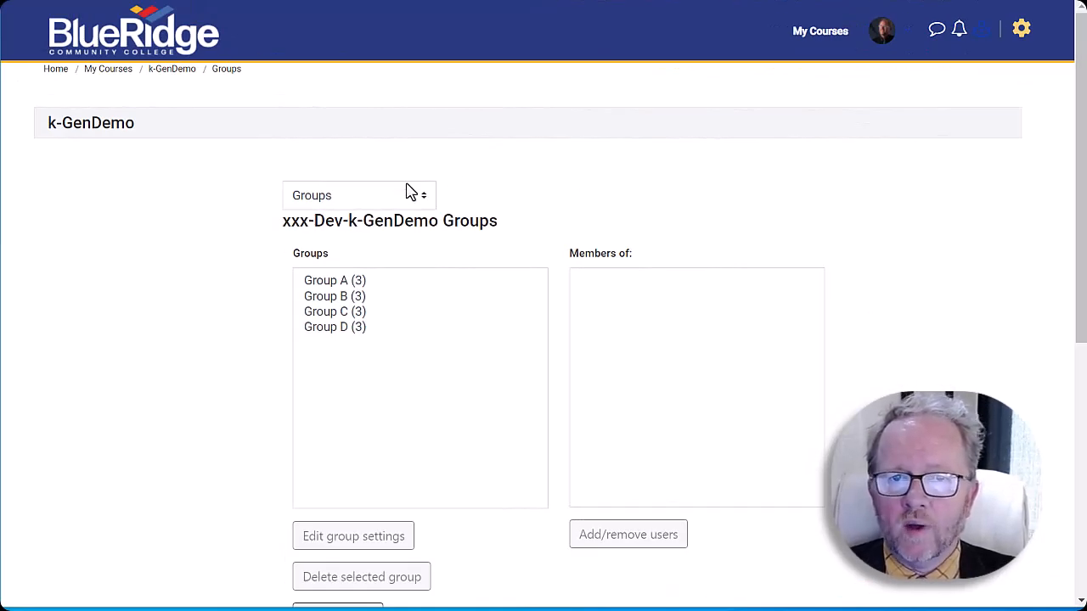
View the k-GenDemo course's Groupings page and return to its Groups page.
left_click(420, 202)
left_click(391, 297)
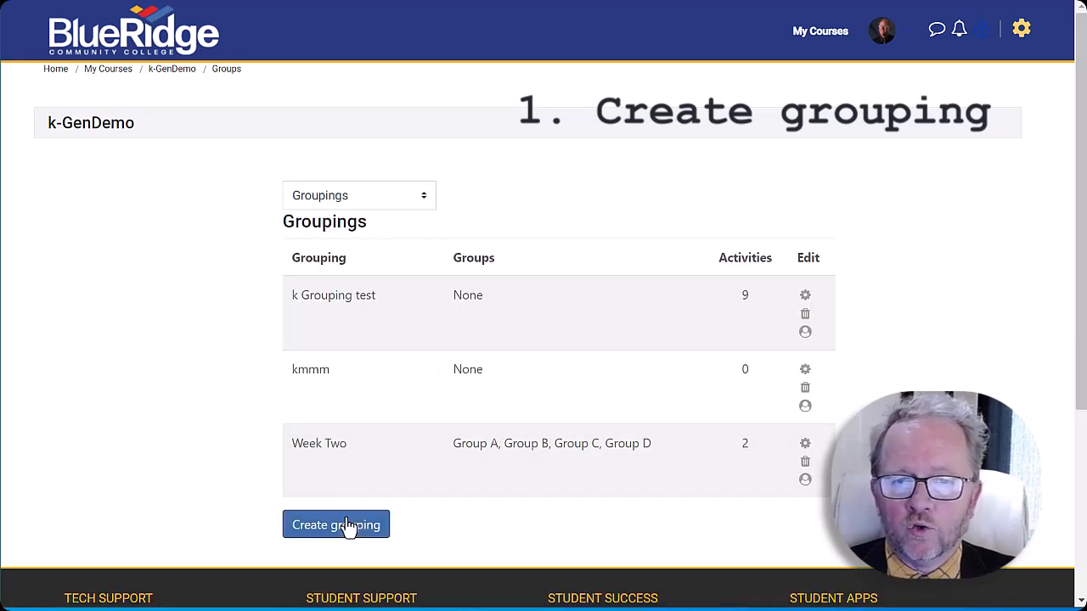
left_click(417, 200)
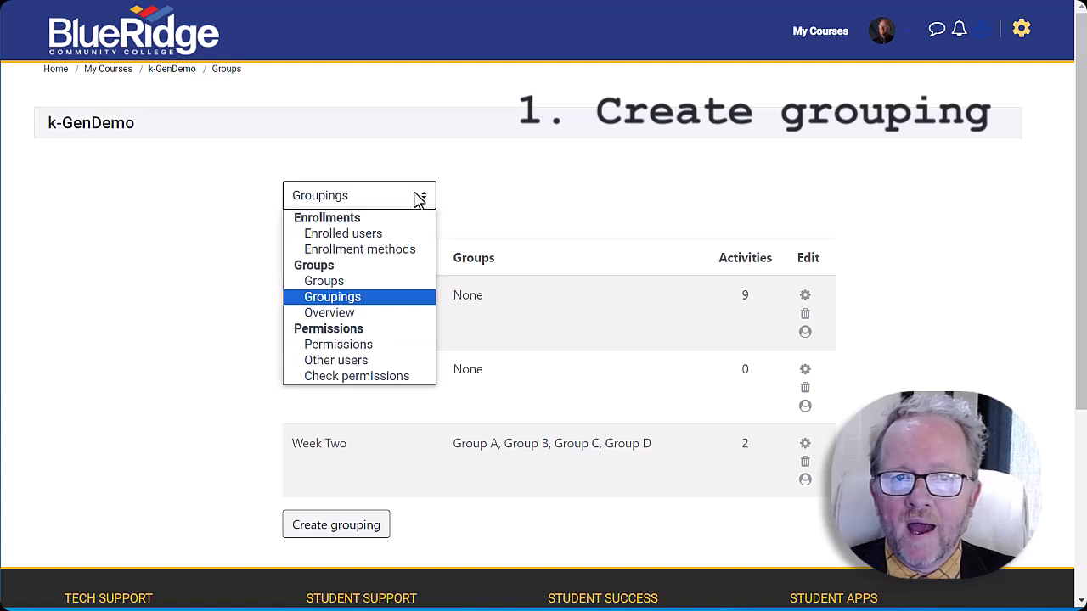
left_click(376, 282)
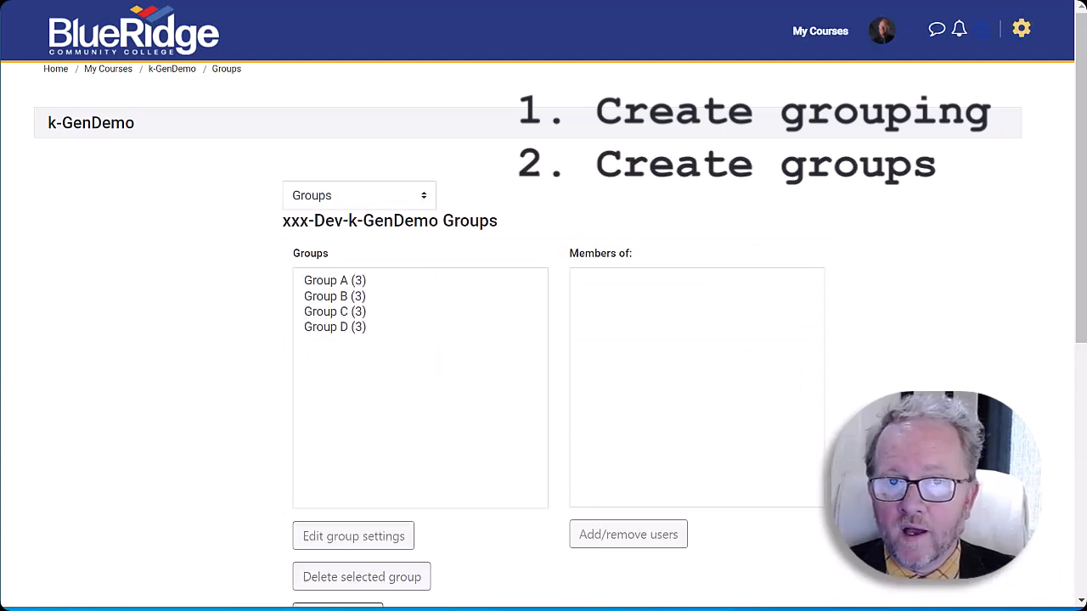
Open the page for adding or removing groups in the kmmm grouping of k-GenDemo.
left_click(417, 200)
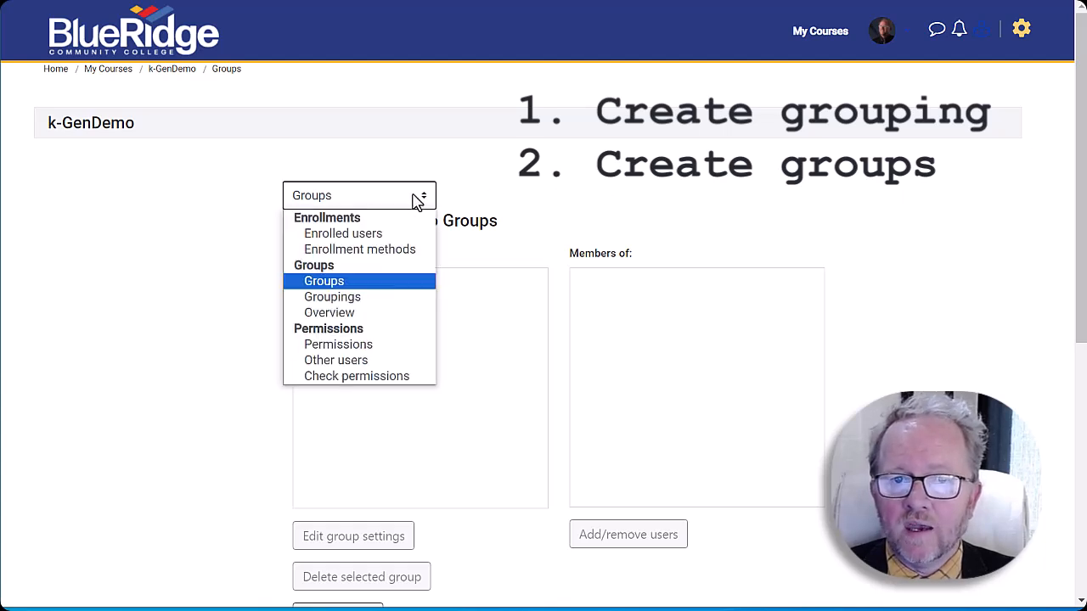
left_click(384, 299)
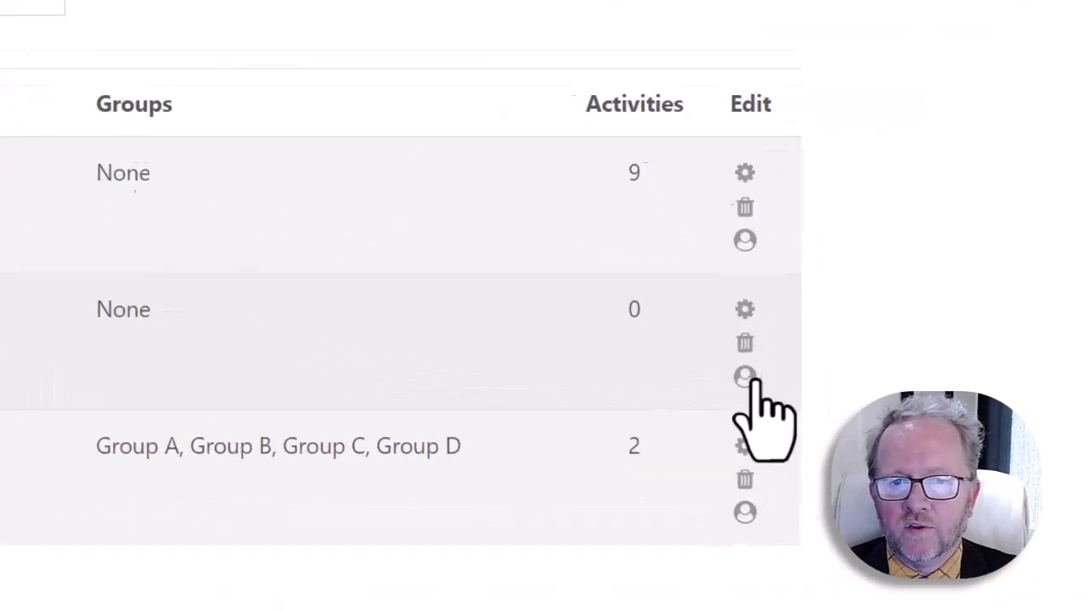
left_click(554, 282)
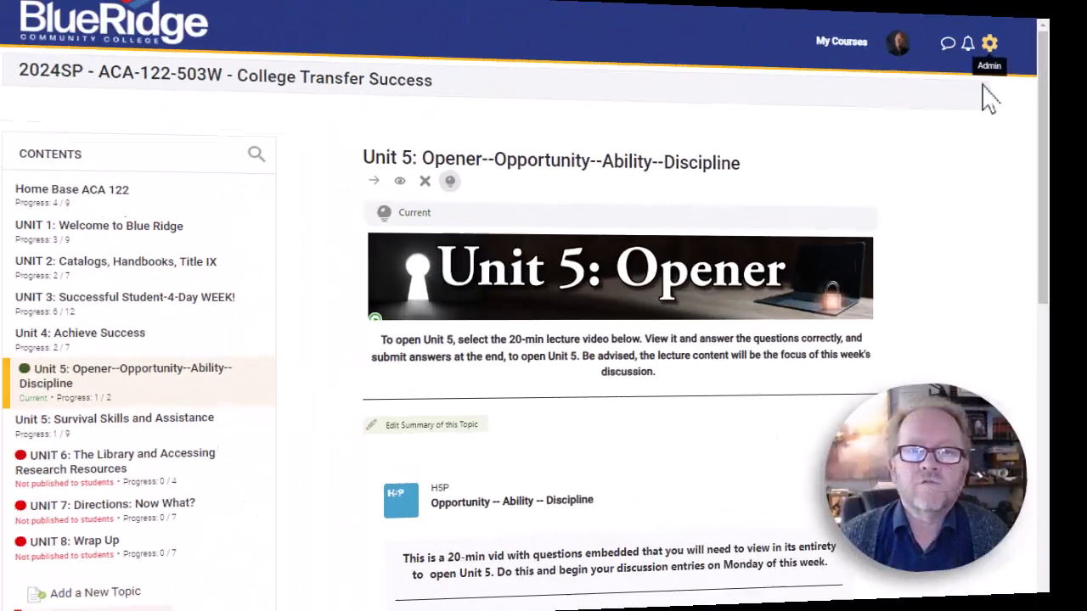
Open the ACA-122-503W College Transfer Success course settings and expand the Groups section.
left_click(990, 43)
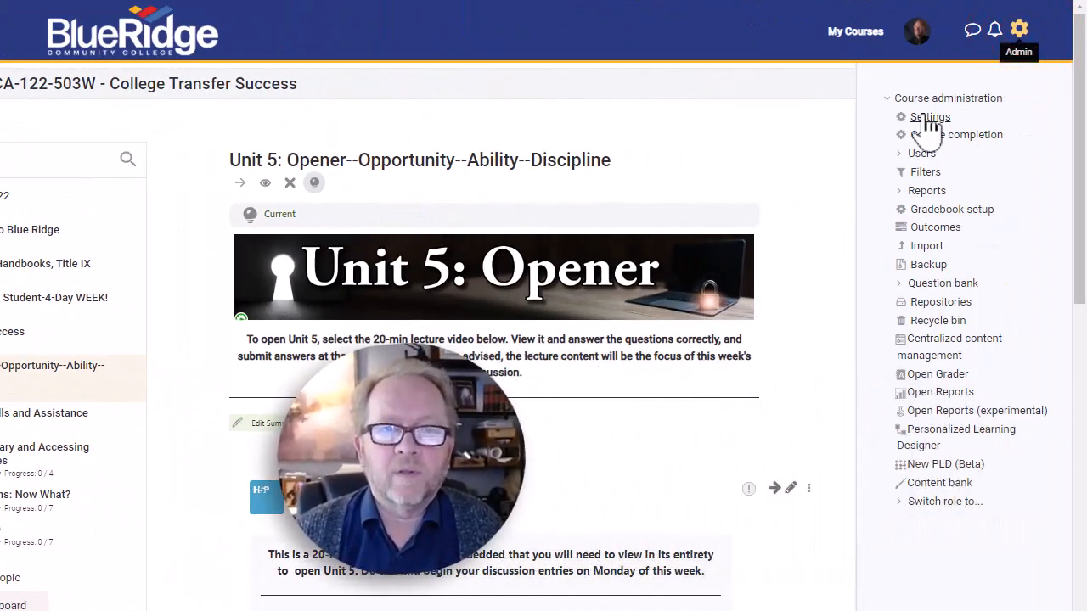
left_click(928, 119)
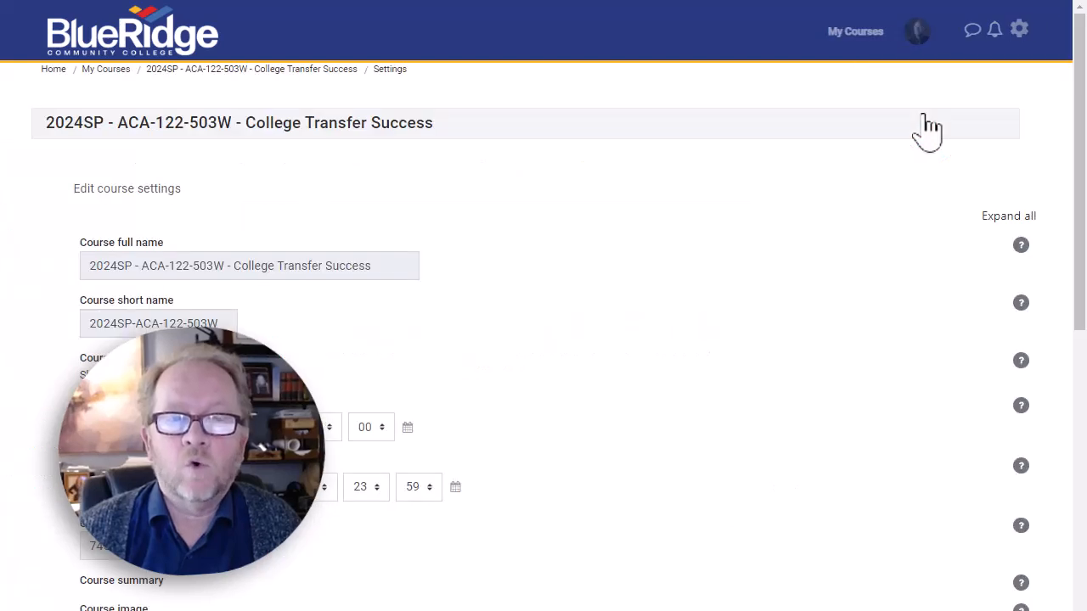
left_click(749, 435)
scroll(910, 408, "down", 2)
scroll(909, 406, "down", 1)
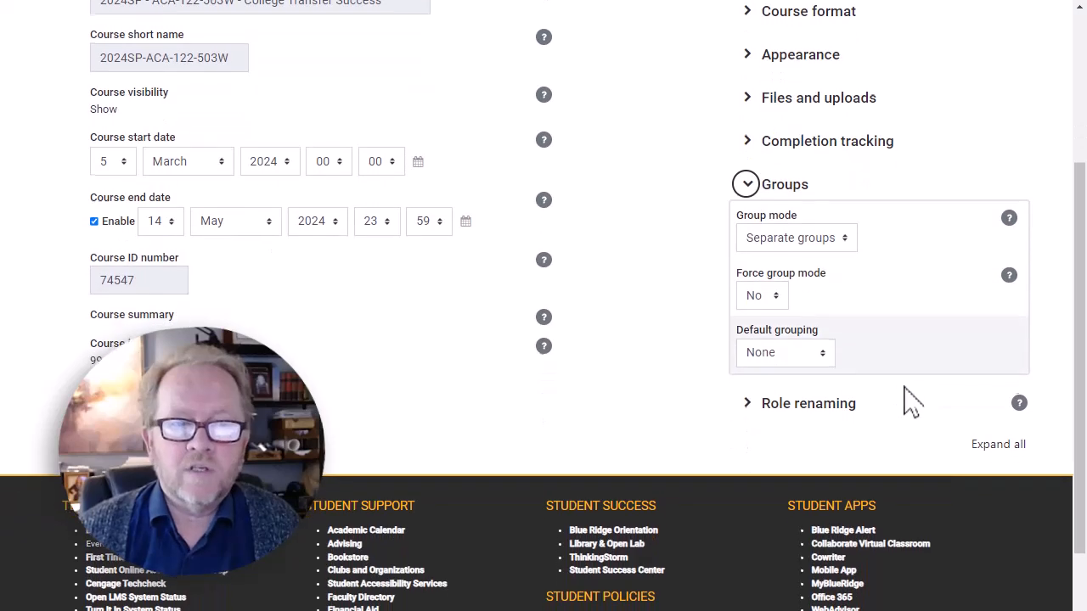
Review the available group mode options in the course settings, keeping Separate groups.
left_click(845, 236)
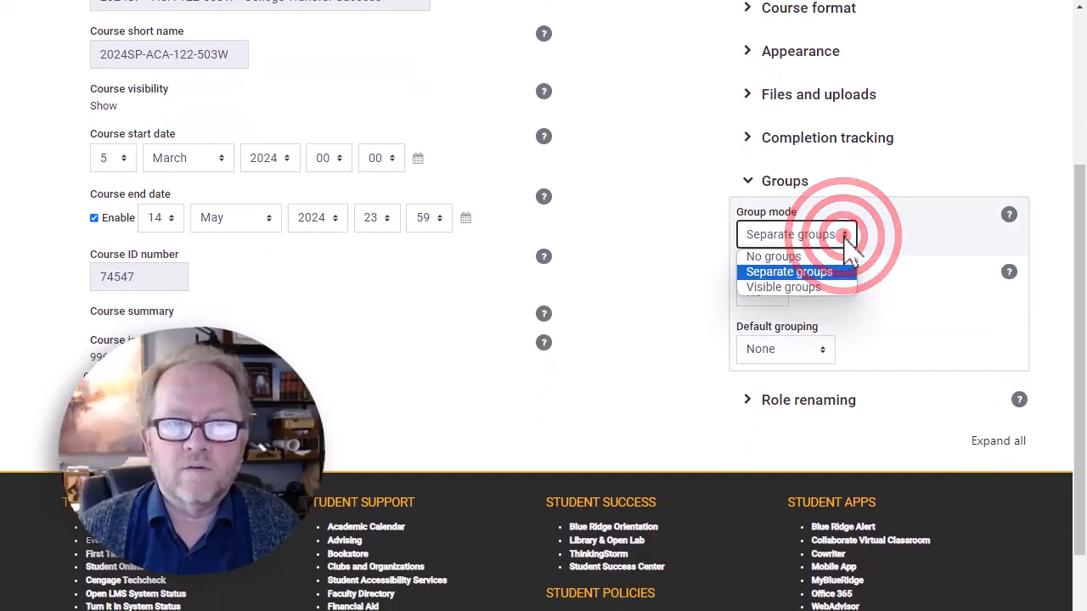
left_click(884, 241)
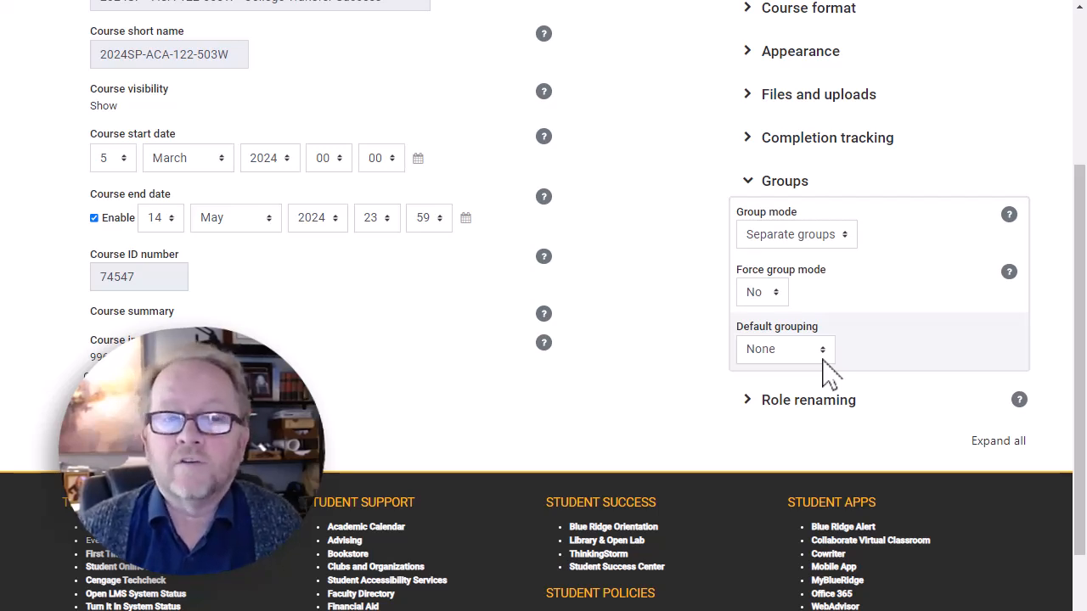
scroll(828, 369, "up", 3)
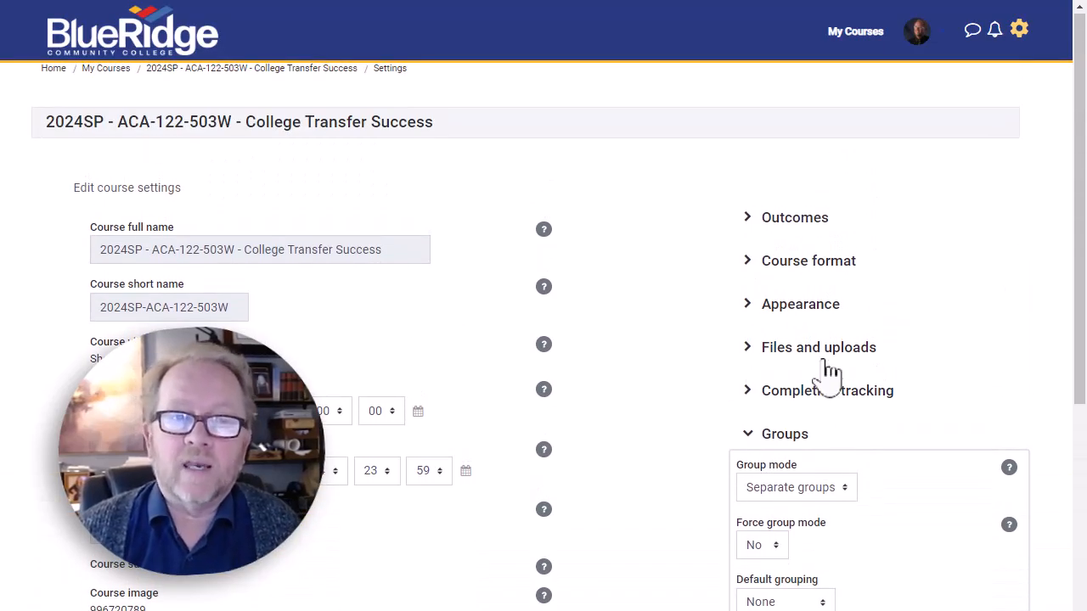
Open the Groups page from the College Transfer Success course's user administration.
left_click(1022, 31)
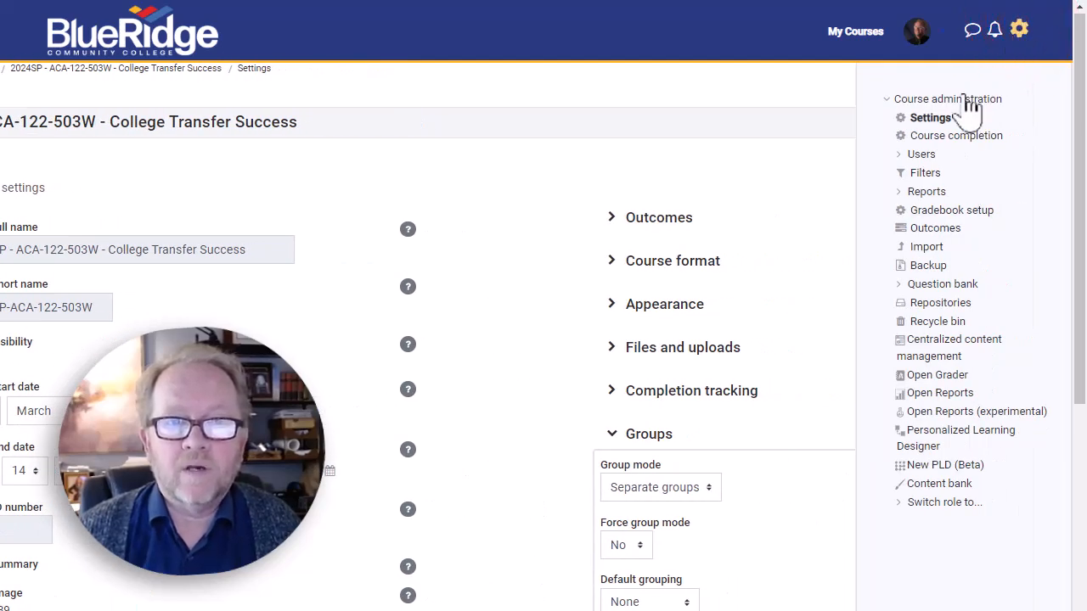
left_click(921, 155)
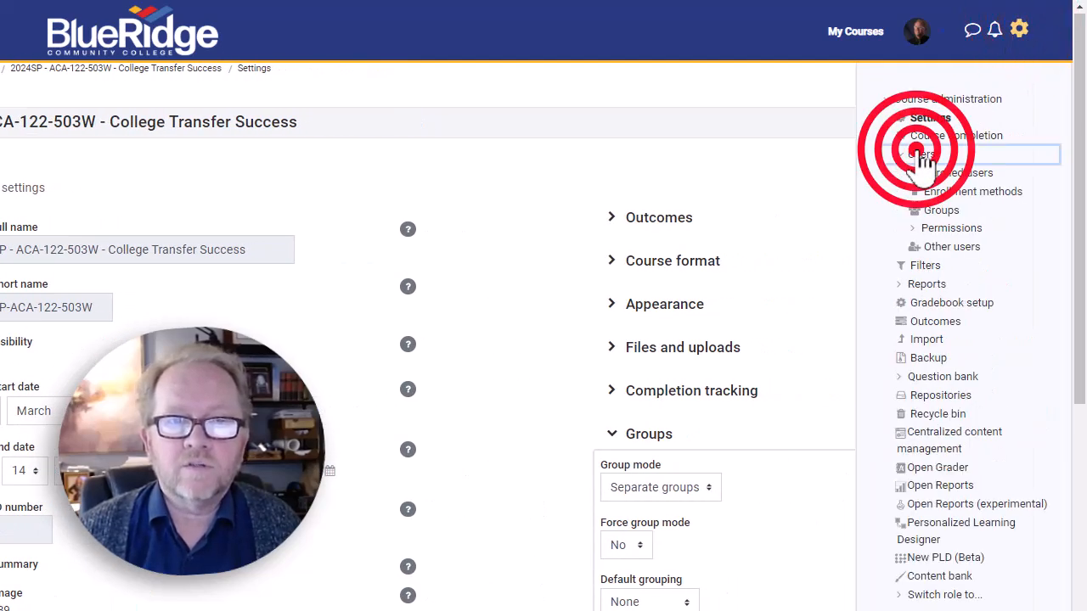
left_click(937, 210)
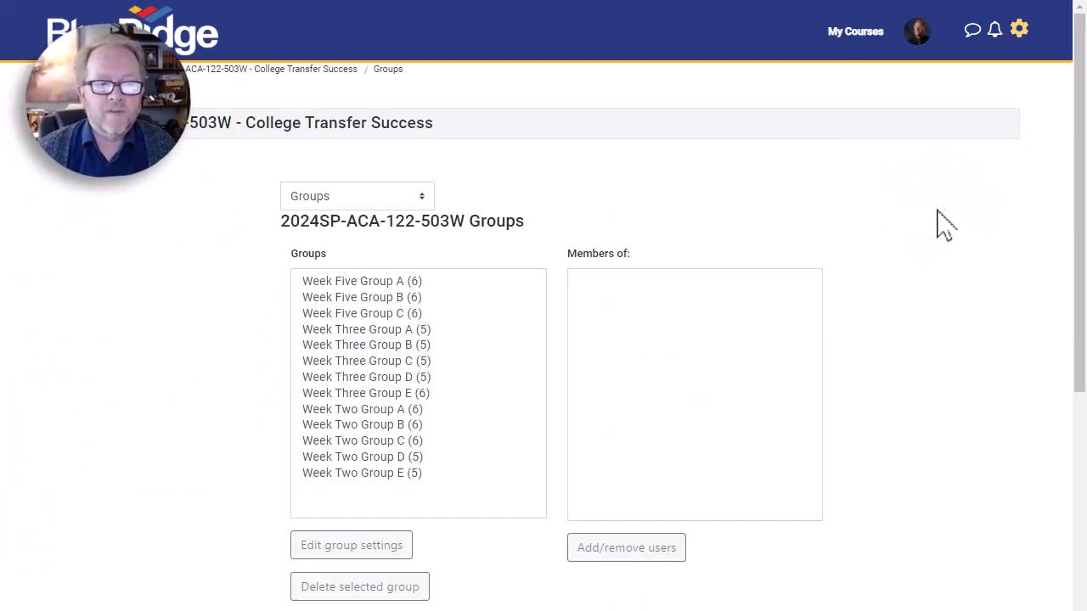
Switch to the course's Groupings page and start creating a new grouping.
left_click_drag(1080, 140, 1080, 225)
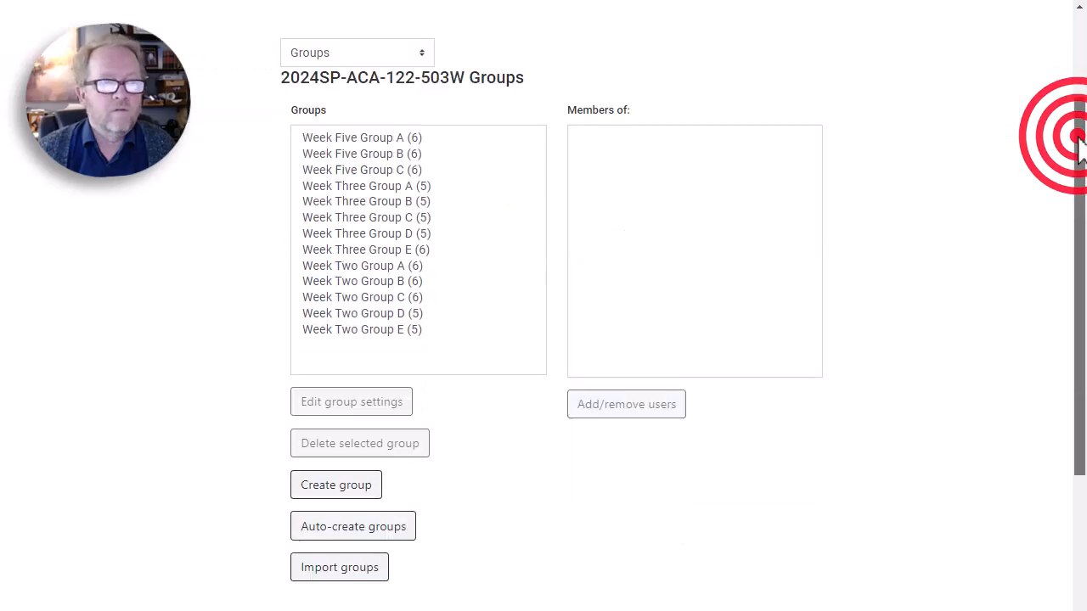
left_click(421, 56)
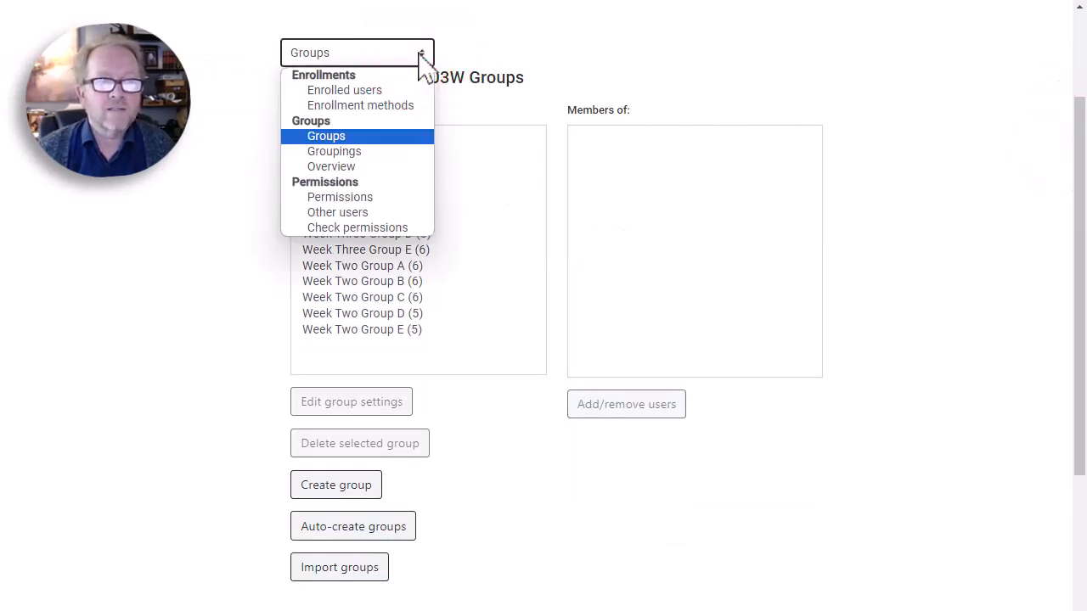
left_click(367, 153)
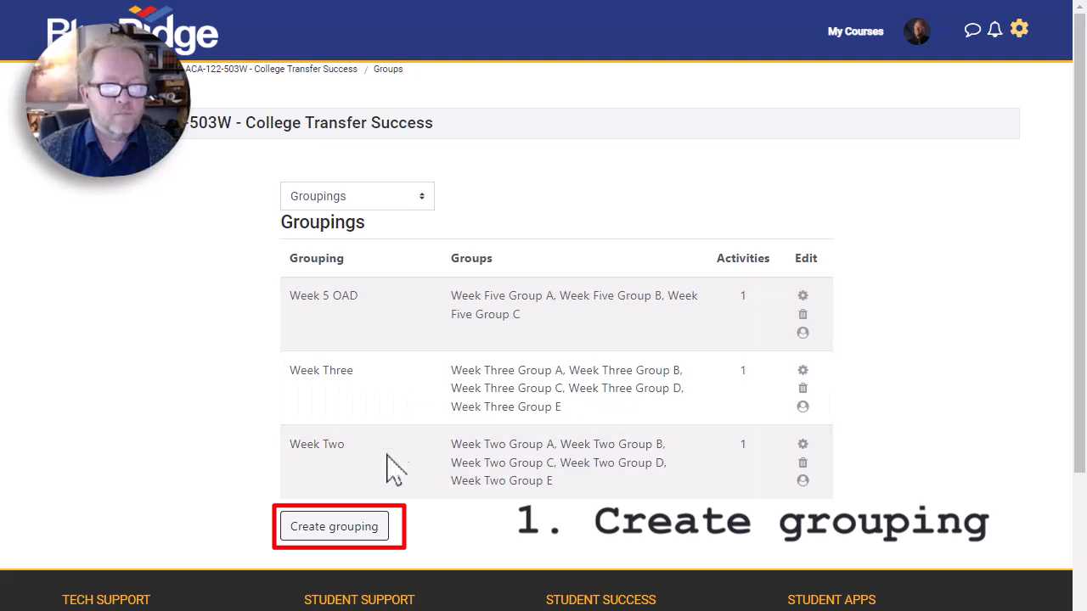
left_click(356, 527)
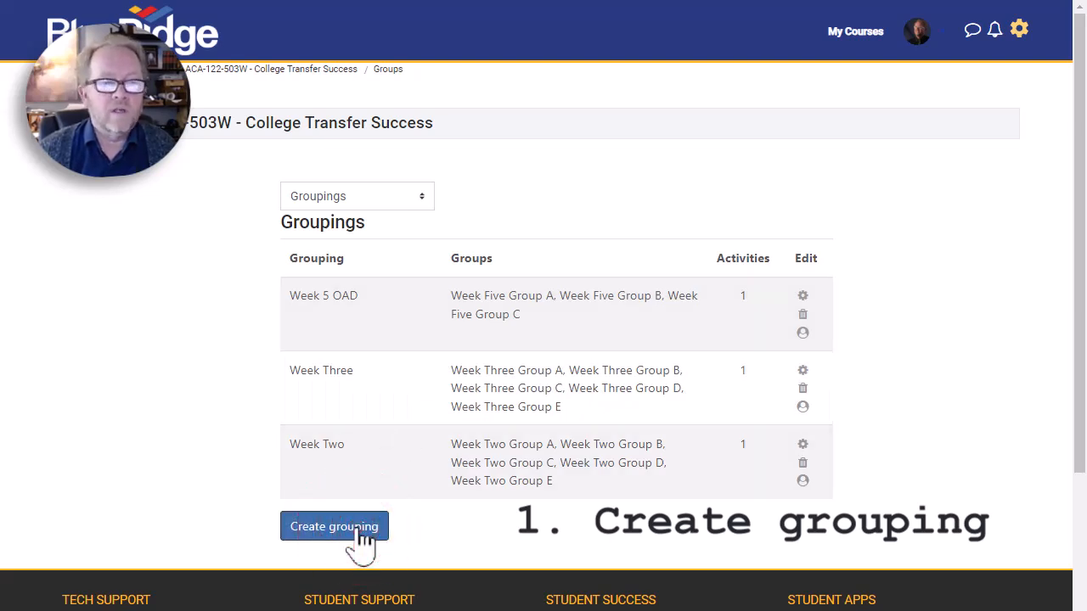
left_click(185, 246)
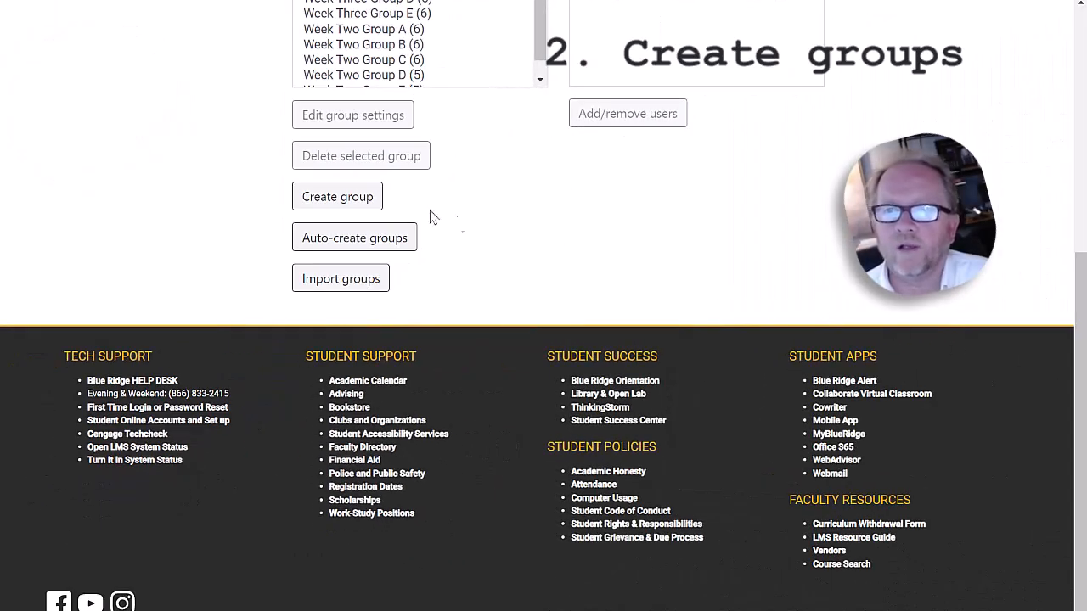
Create a group named "Week 6 Group A" and save it.
left_click(358, 197)
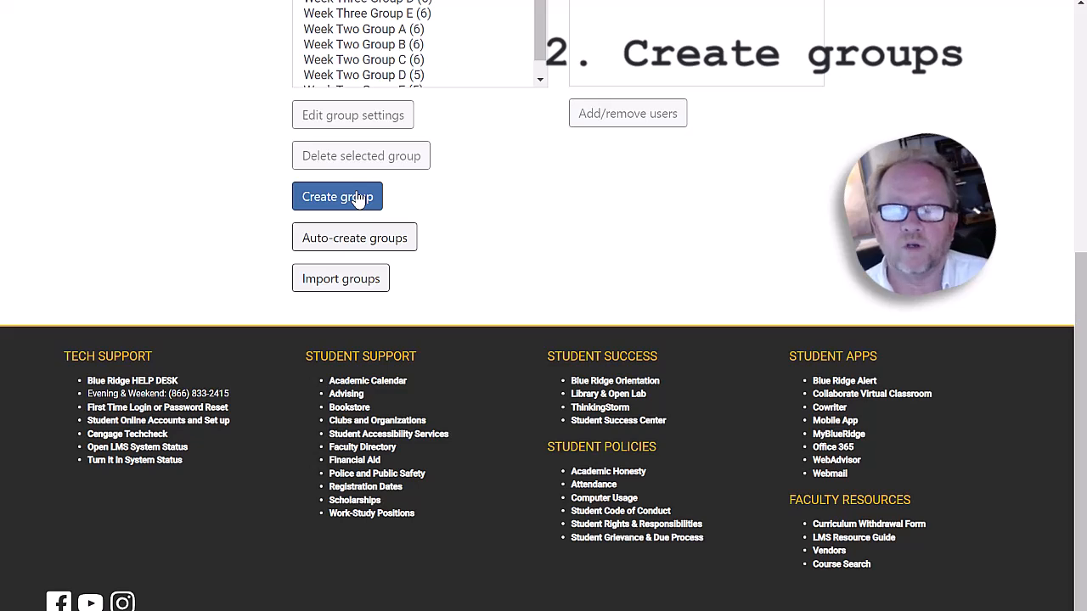
left_click(358, 197)
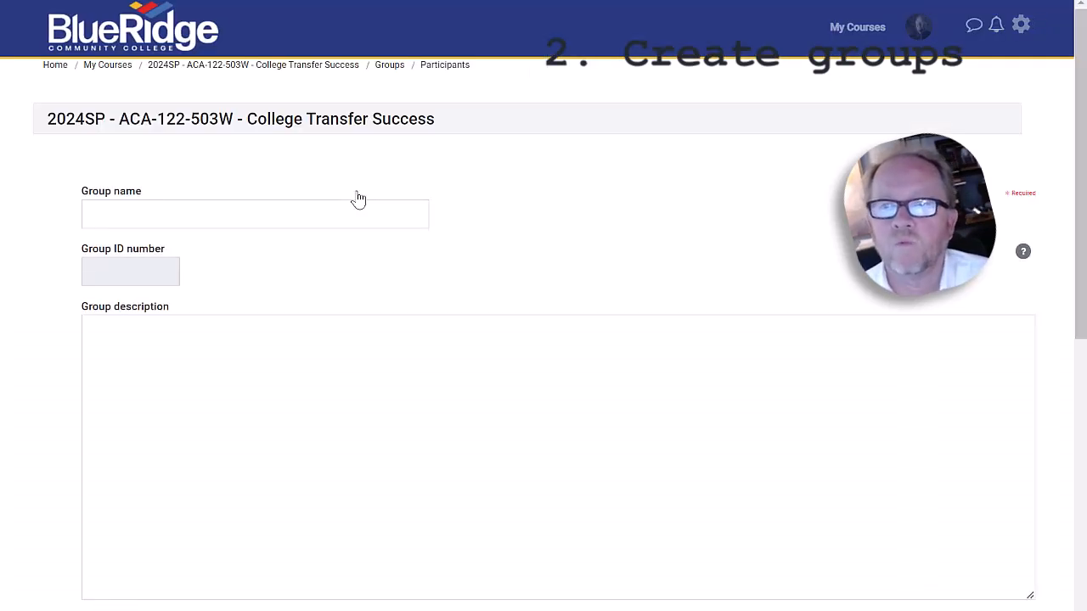
left_click(348, 211)
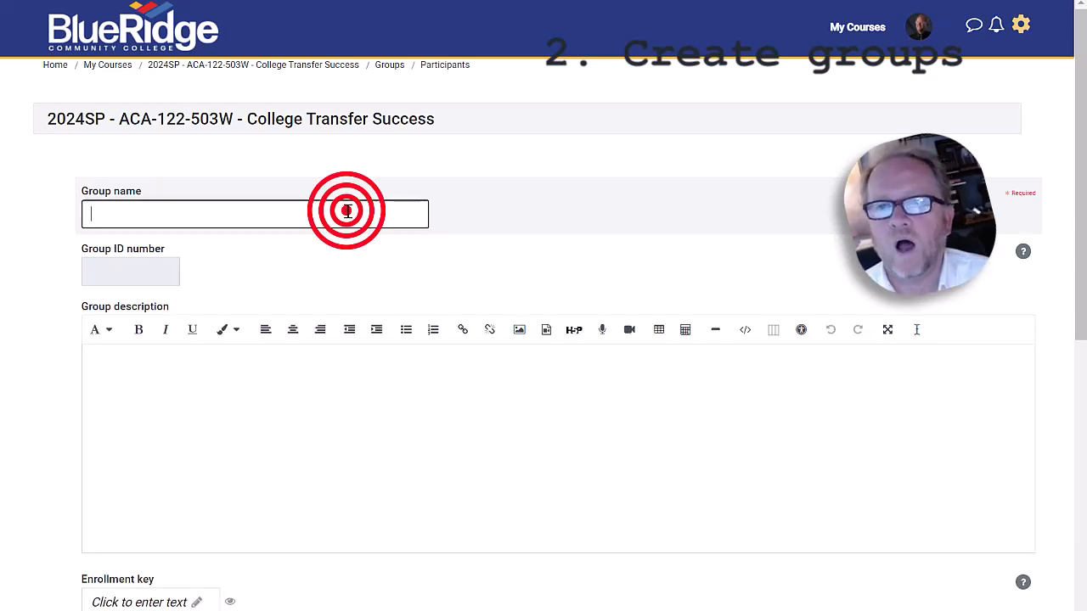
type("Week 6 Group A")
scroll(347, 252, "down", 5)
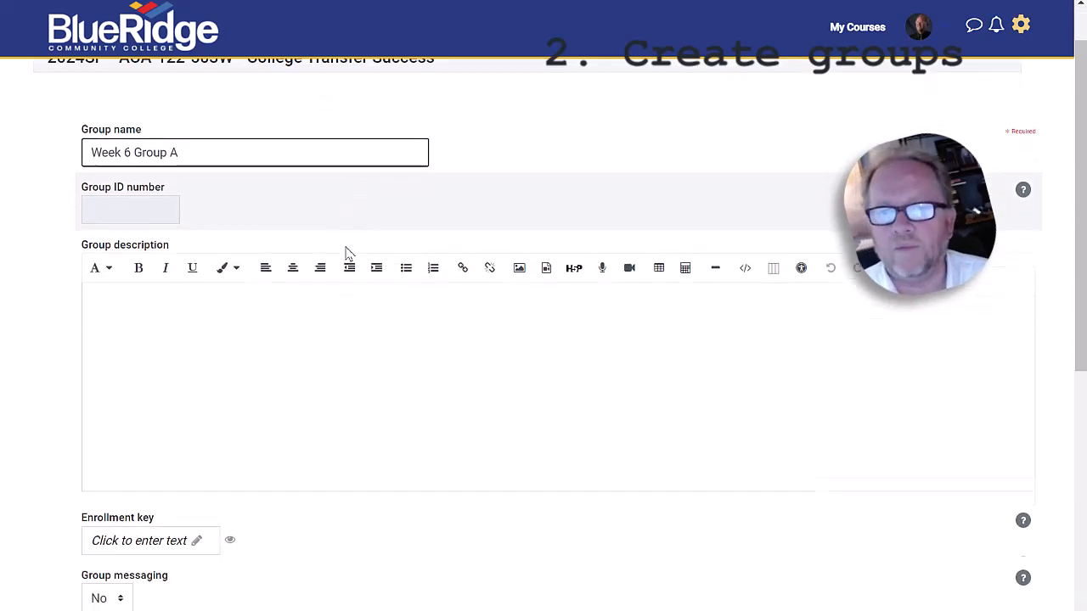
scroll(136, 435, "down", 2)
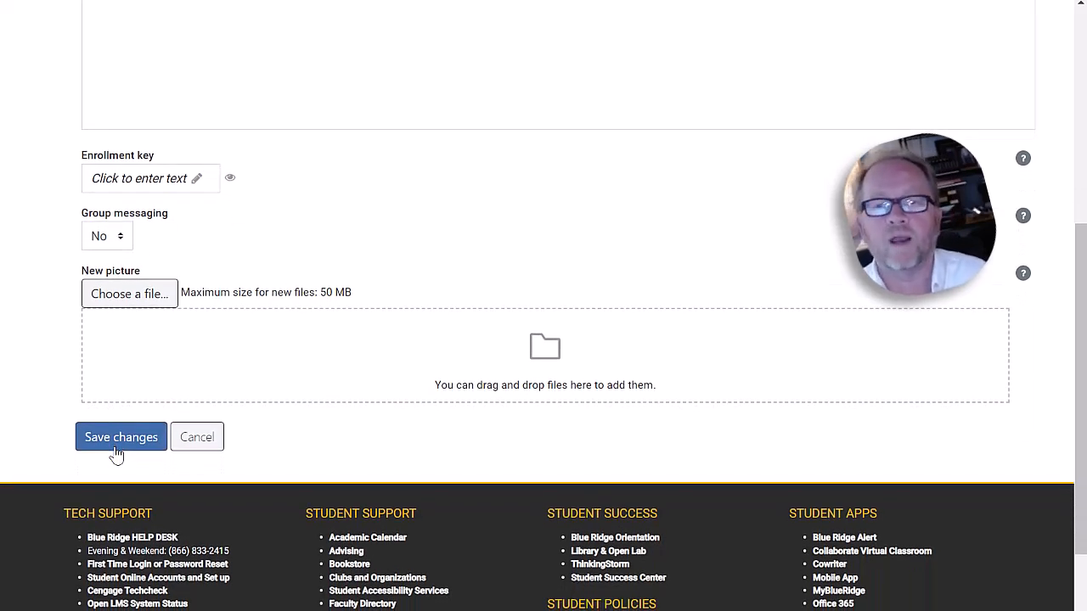
left_click(119, 438)
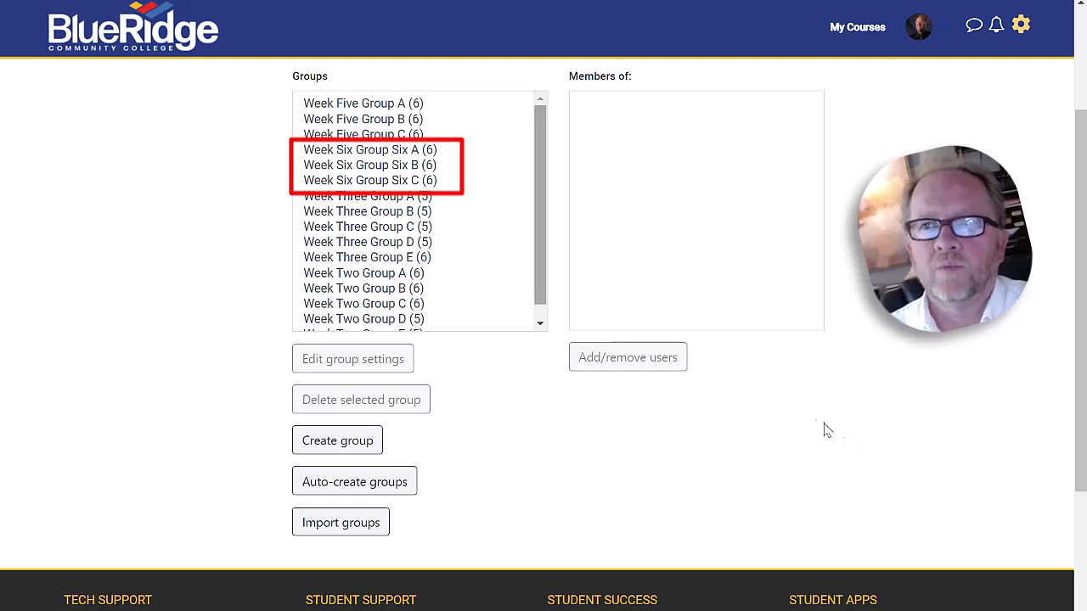
Open the user assignment page for the group Week Six Group Six A.
left_click(341, 532)
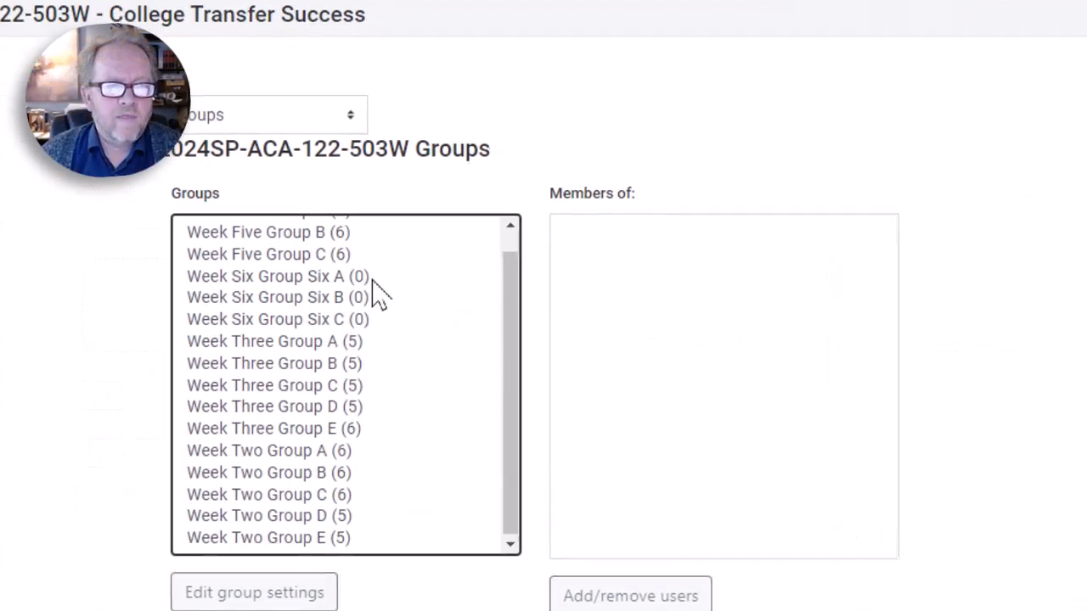
scroll(371, 288, "down", 3)
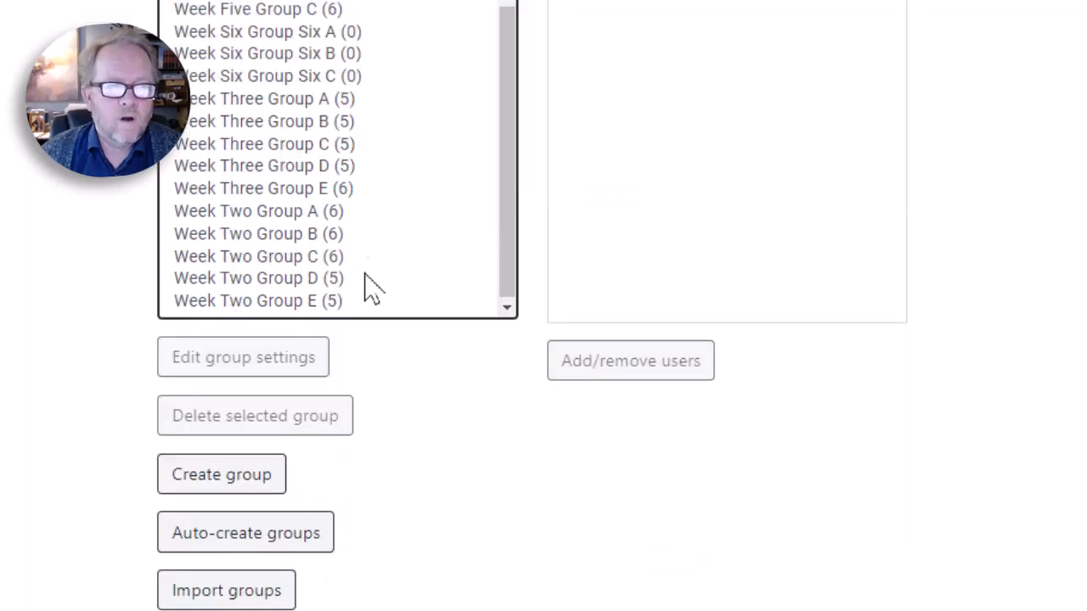
left_click(272, 34)
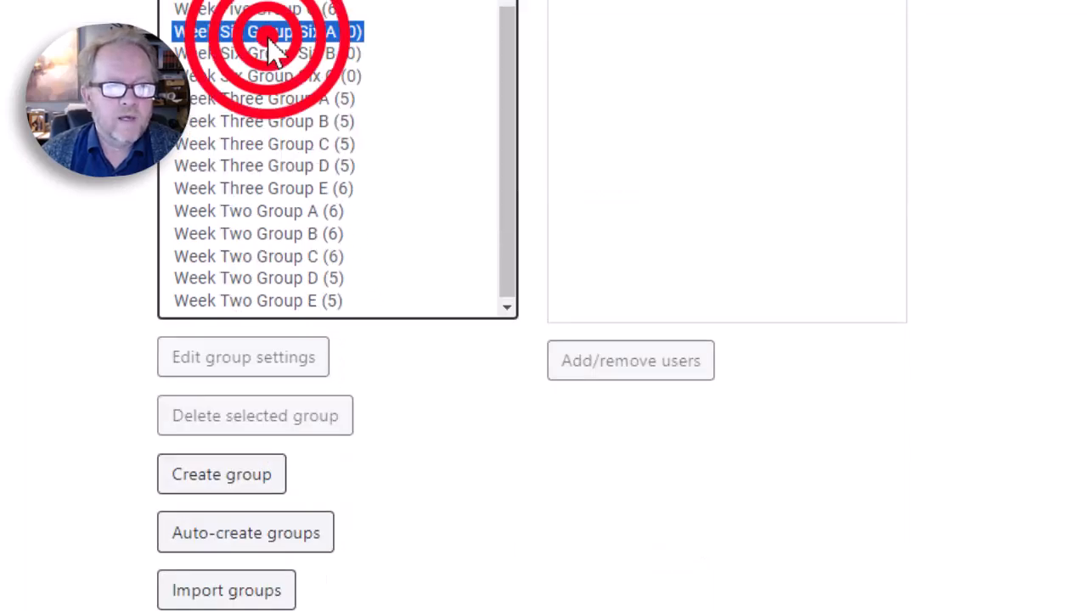
left_click(620, 373)
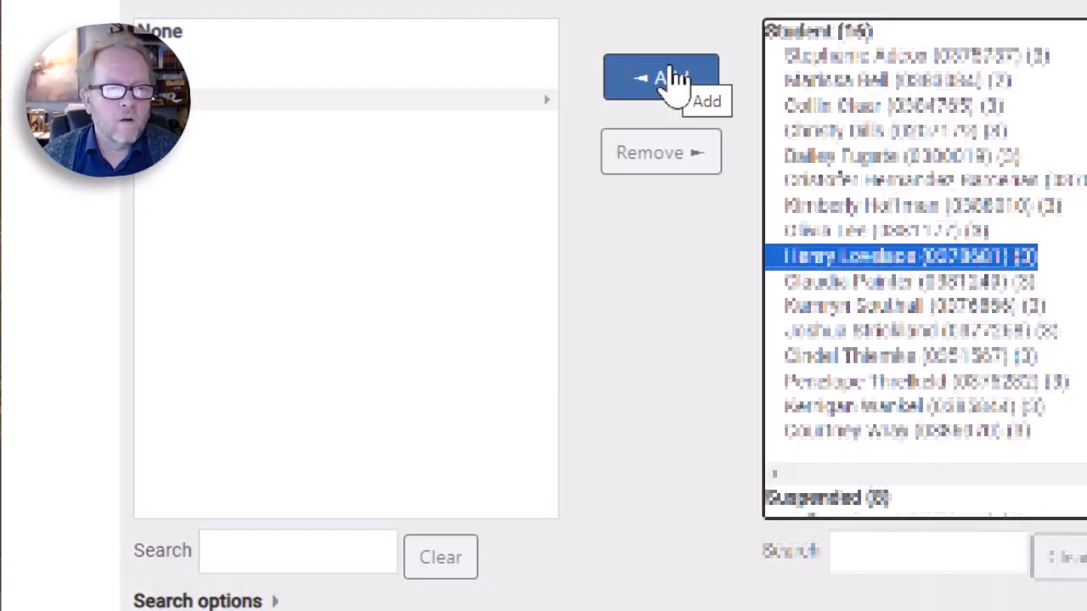
Add five selected students from the potential members to Week Six Group Six A.
left_click(672, 94)
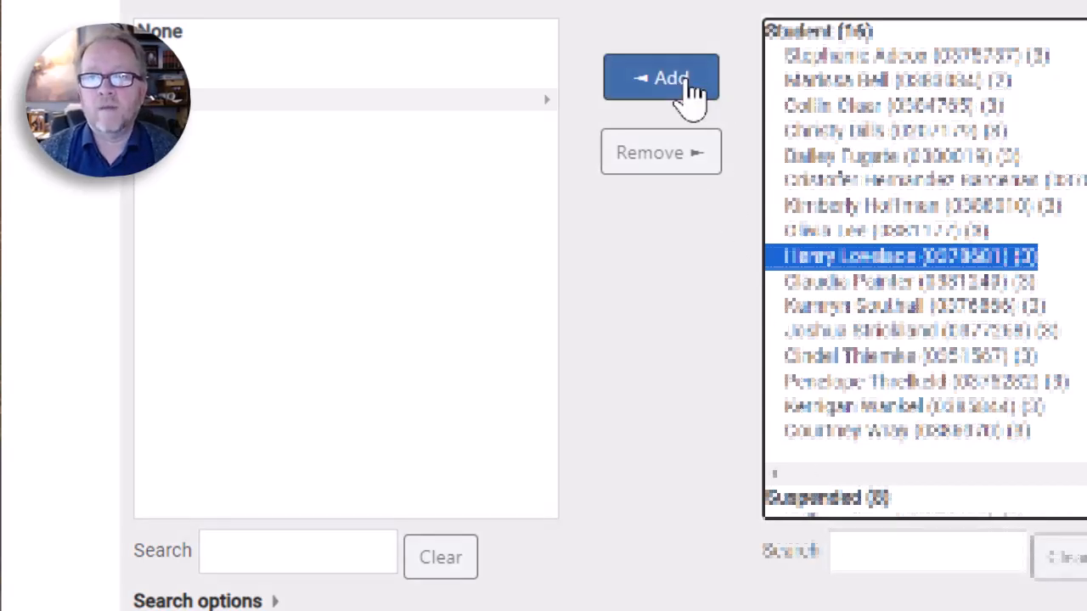
left_click(913, 328, "ctrl")
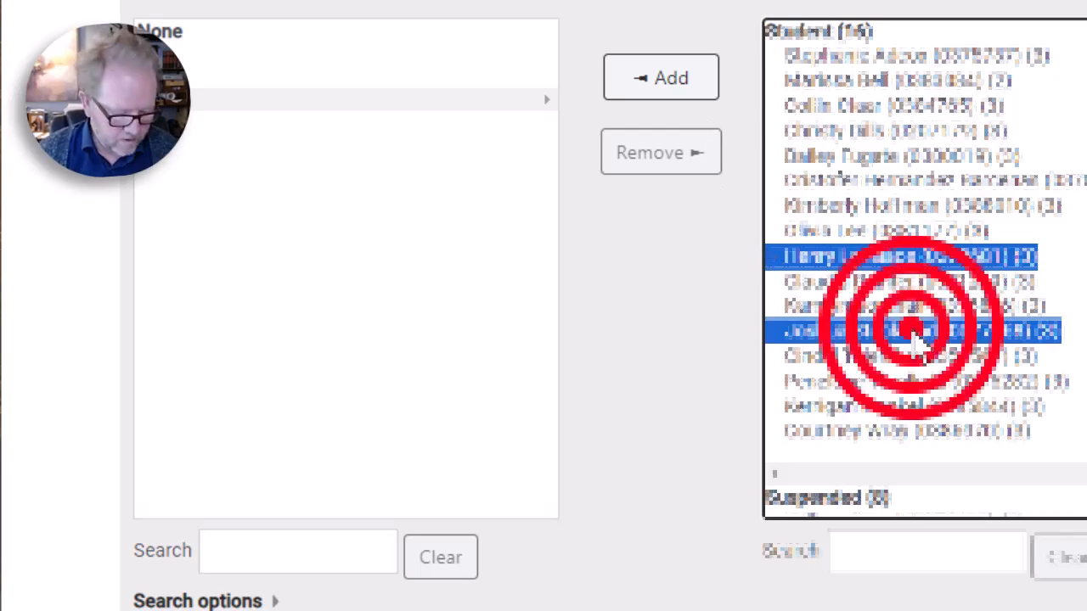
left_click(925, 325, "ctrl")
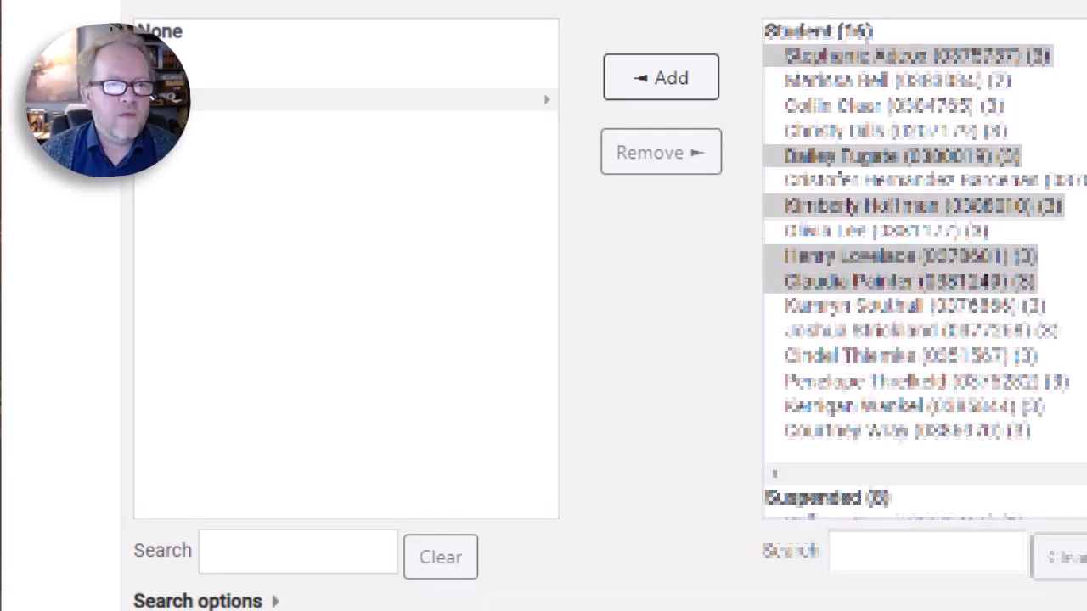
left_click(662, 78)
scroll(739, 225, "down", 3)
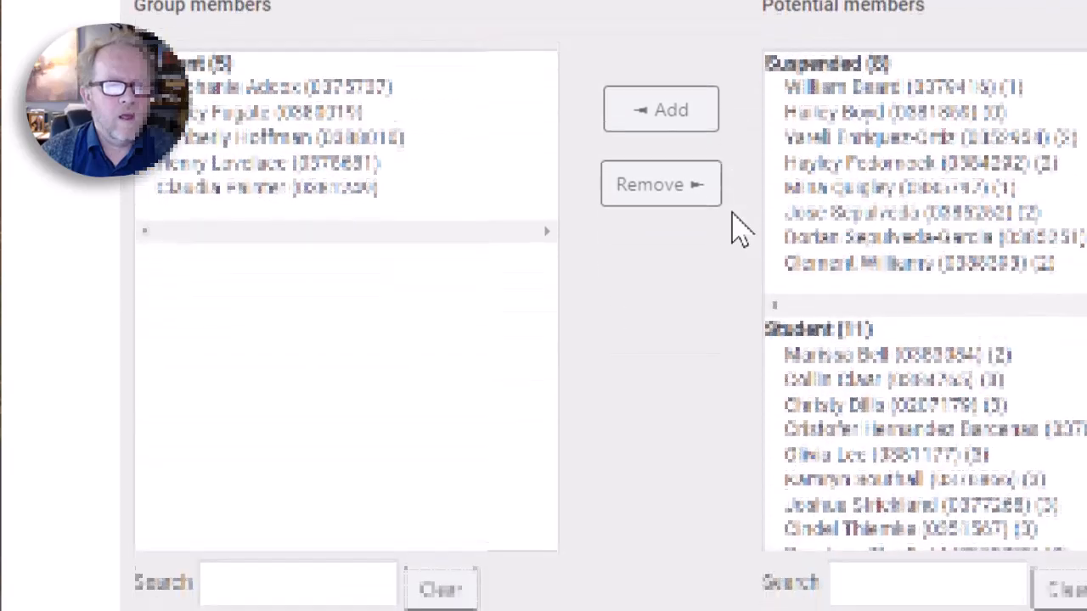
scroll(1079, 102, "down", 3)
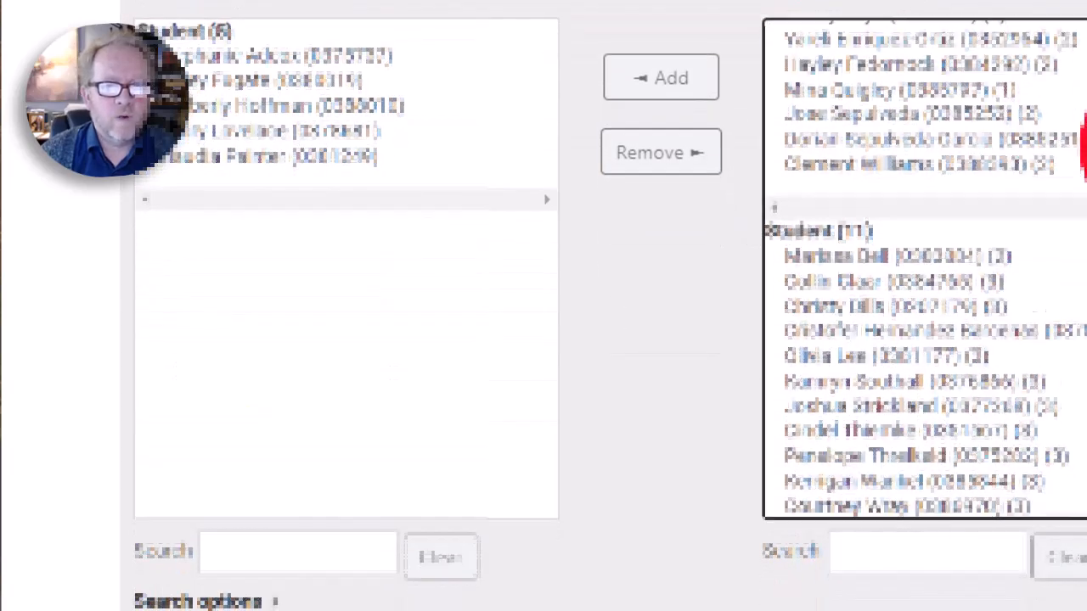
Add the user listed under multiple roles to Week Six Group Six A.
left_click(905, 465)
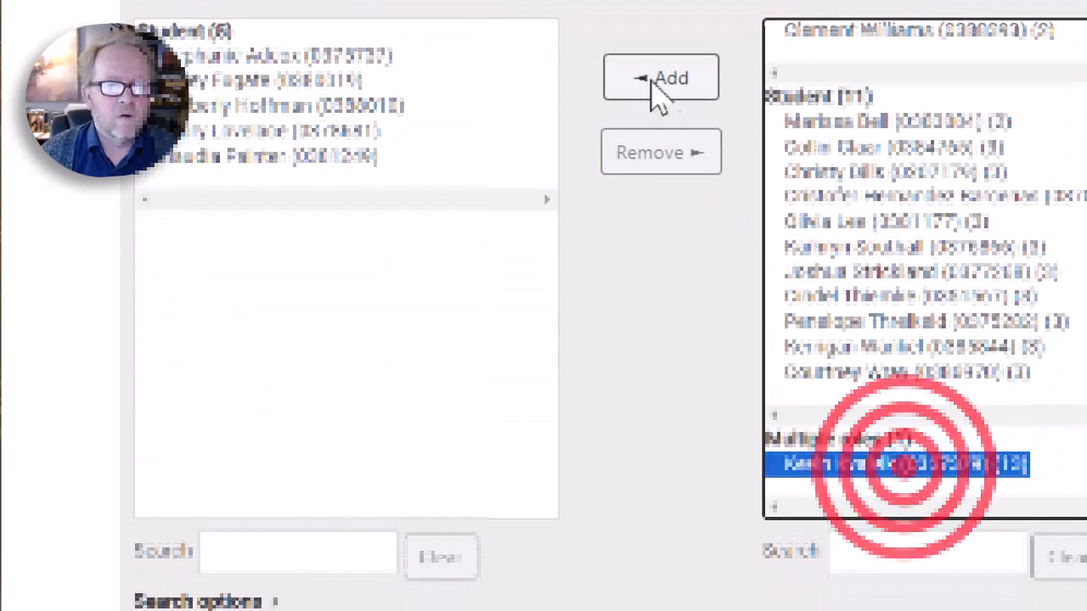
left_click(652, 78)
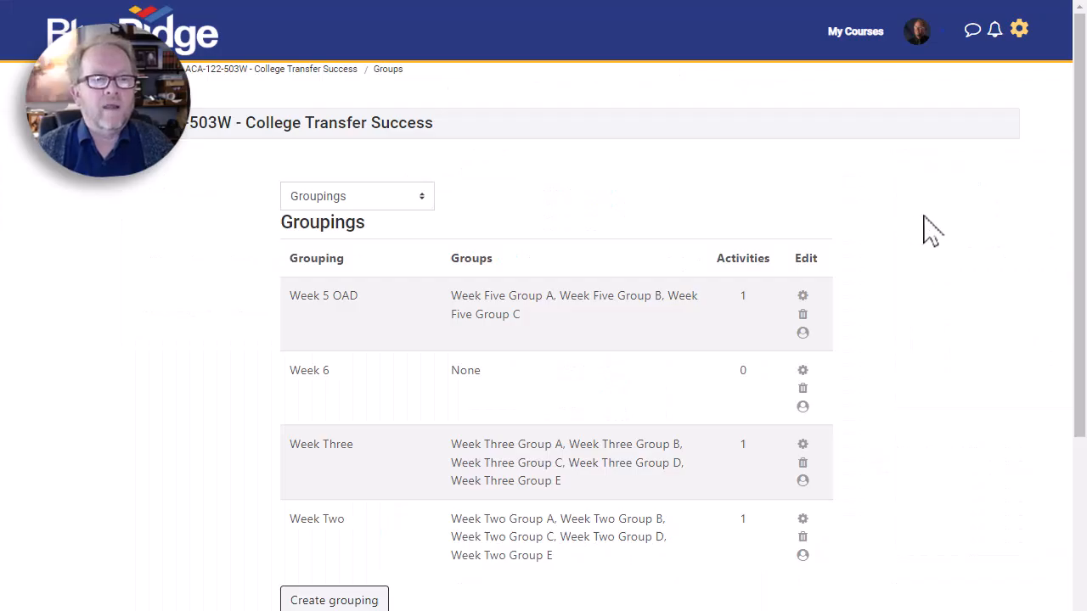
scroll(956, 236, "down", 1)
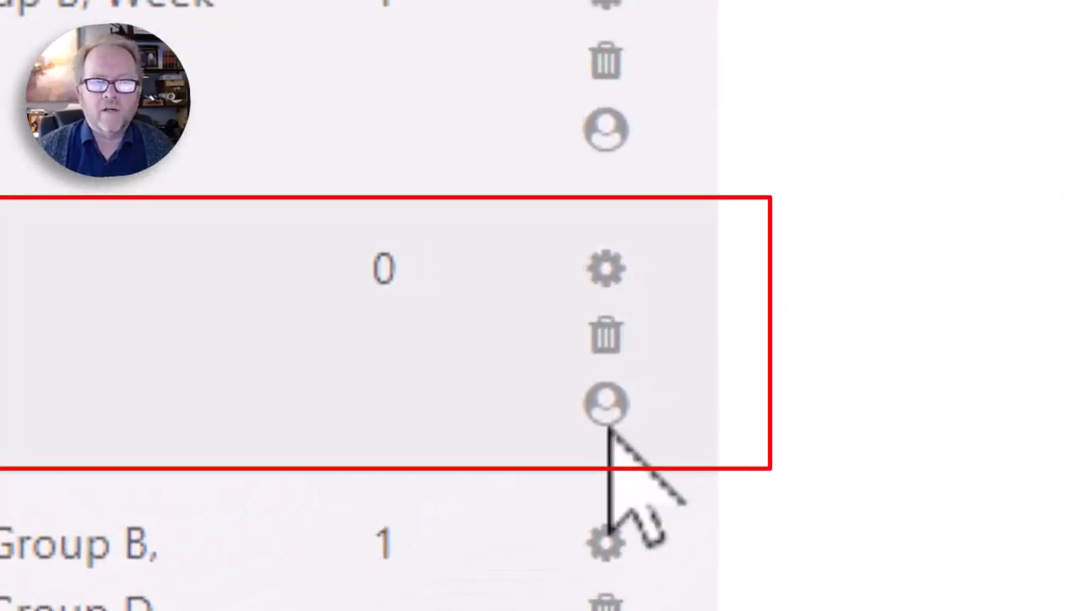
left_click(591, 429)
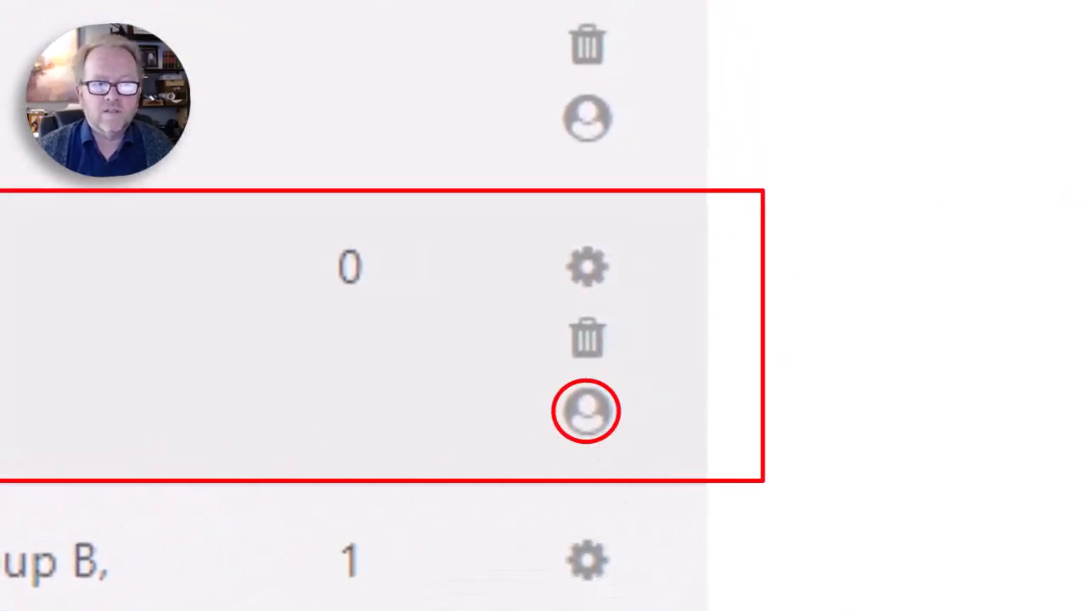
left_click(594, 406)
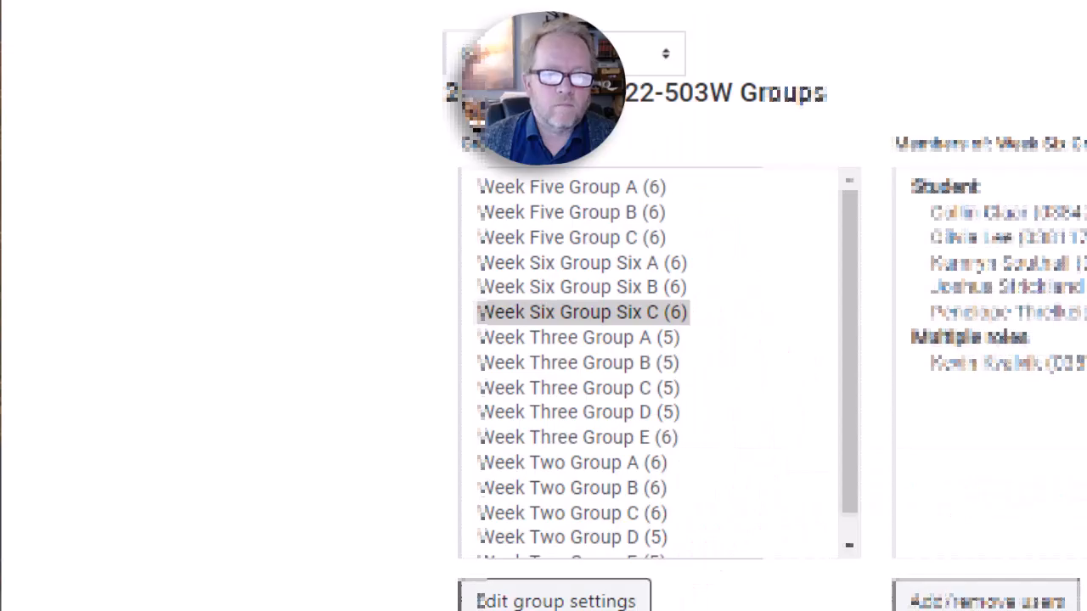
Switch from the Groups page to the Groupings page and open the group assignment page for the Week 6 grouping.
scroll(530, 340, "down", 2)
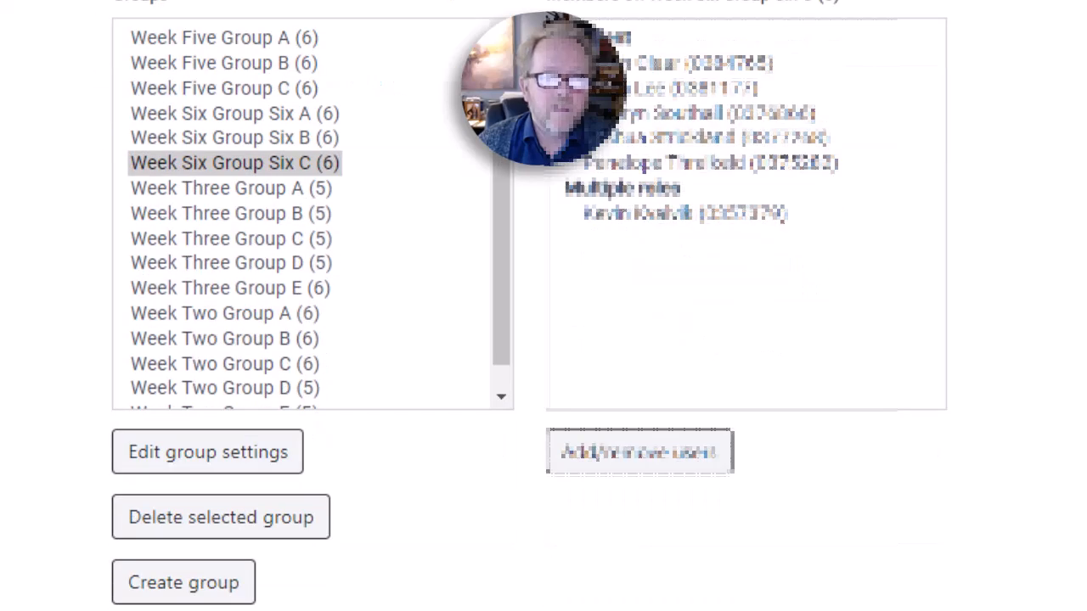
scroll(966, 394, "up", 4)
left_click(302, 170)
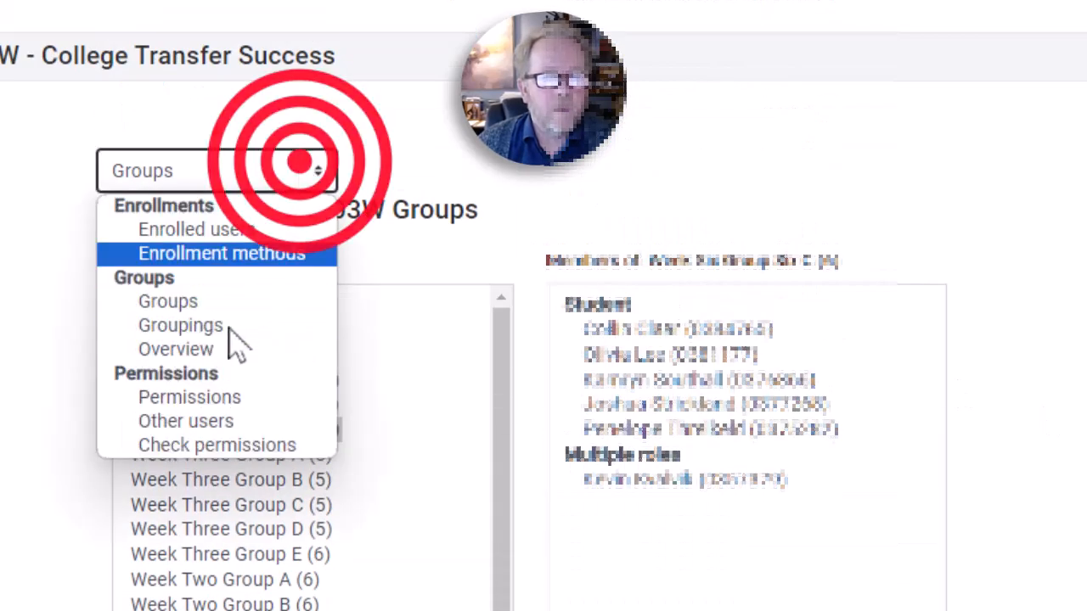
left_click(194, 326)
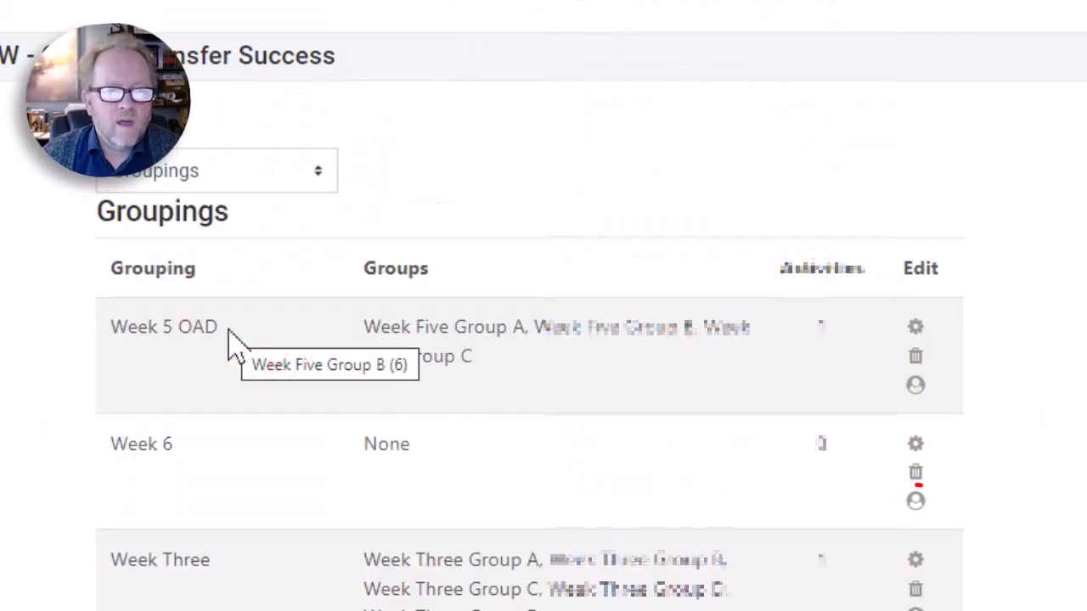
left_click(915, 503)
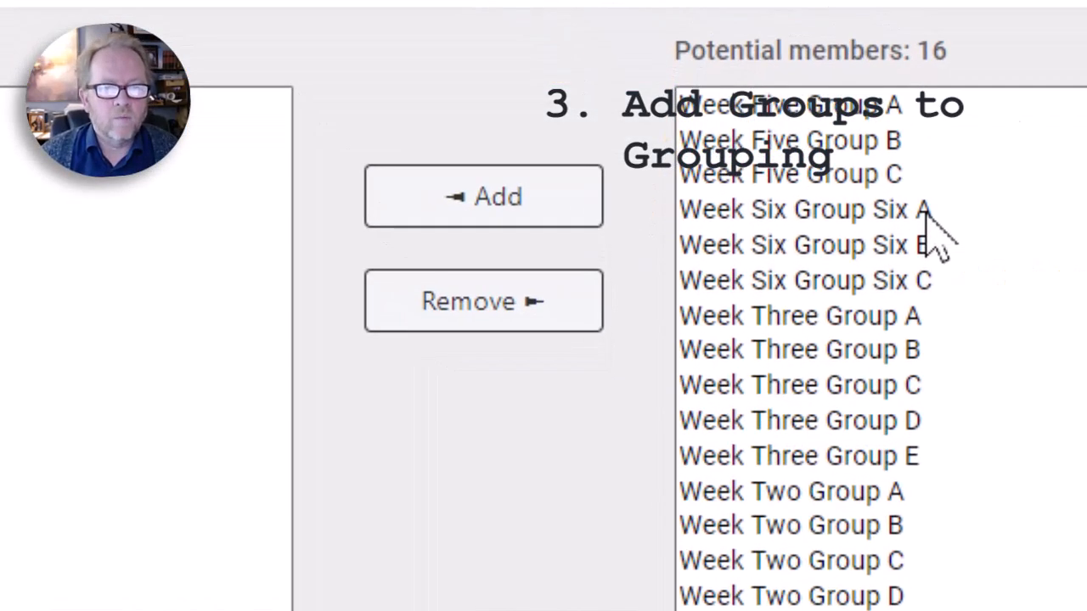
Add Week Six Group Six A, Week Six Group Six B and Week Six Group Six C to the Week 6 grouping.
left_click(924, 213)
left_click(934, 250, "ctrl")
left_click(946, 275, "ctrl")
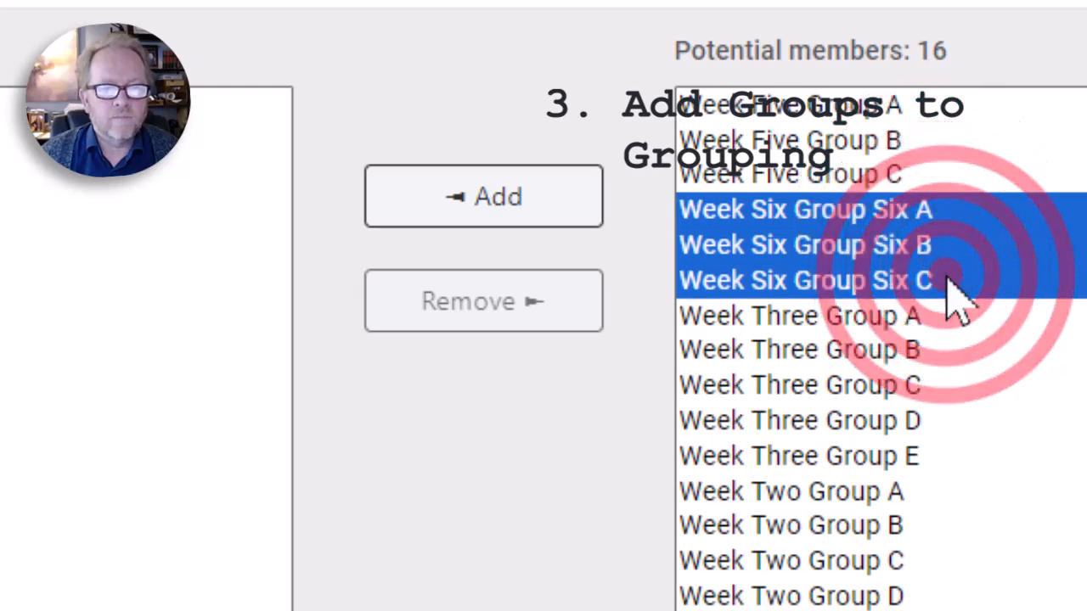
left_click(466, 198)
left_click(85, 492)
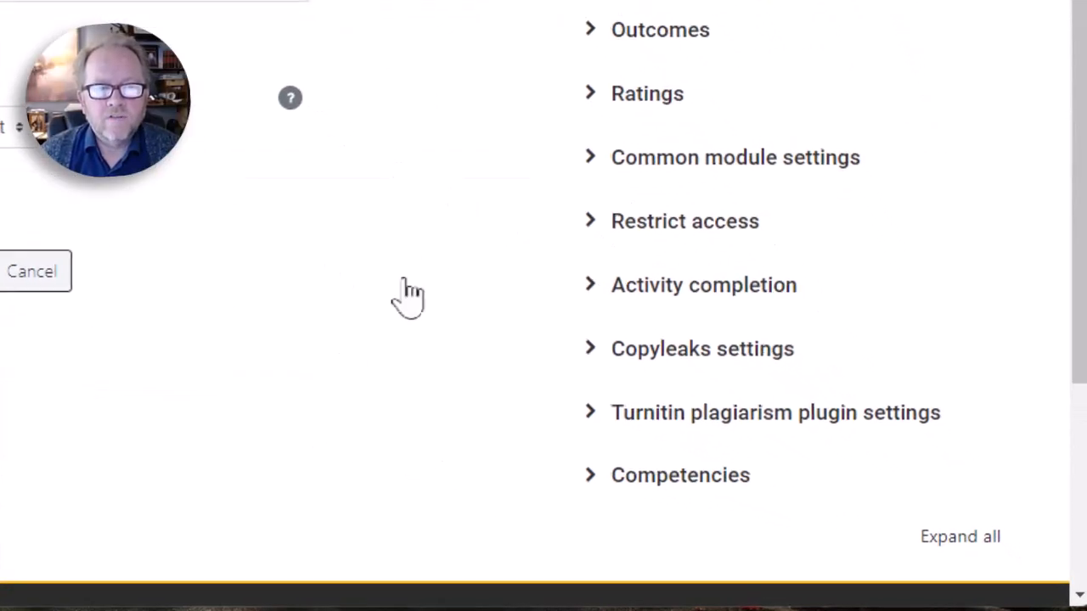
Set the forum's grouping to Week 6 in its common module settings, save and display it, and return to the Unit 6 section.
left_click(588, 155)
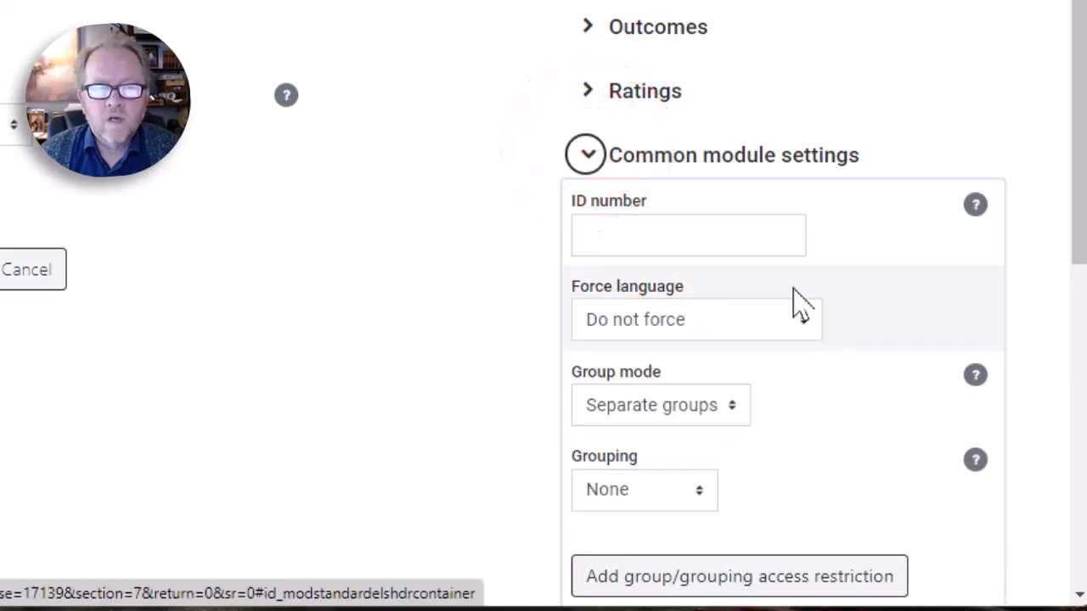
scroll(790, 310, "down", 2)
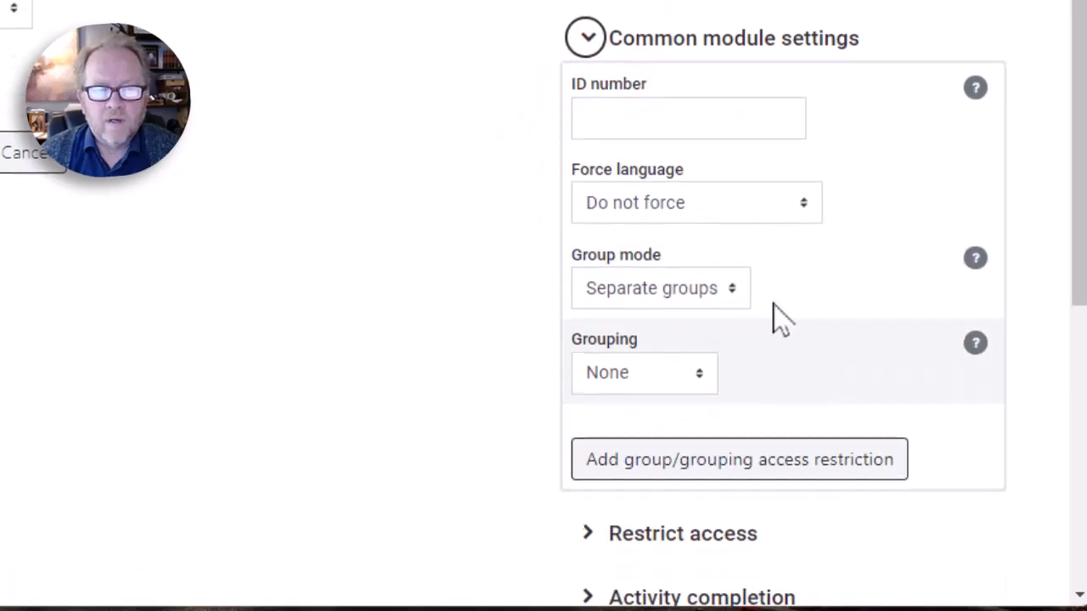
left_click(701, 367)
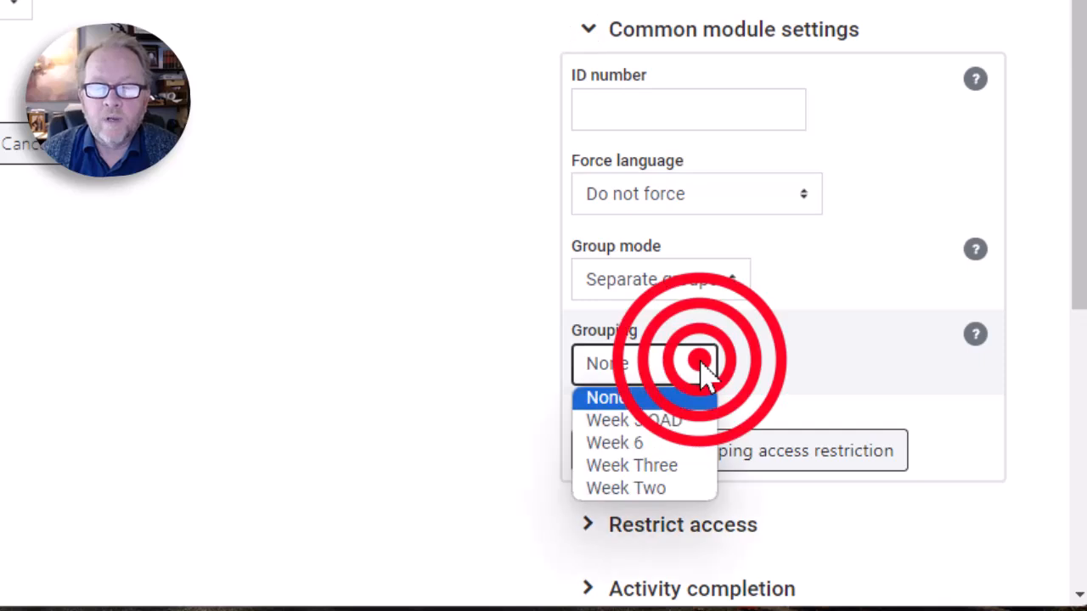
left_click(675, 446)
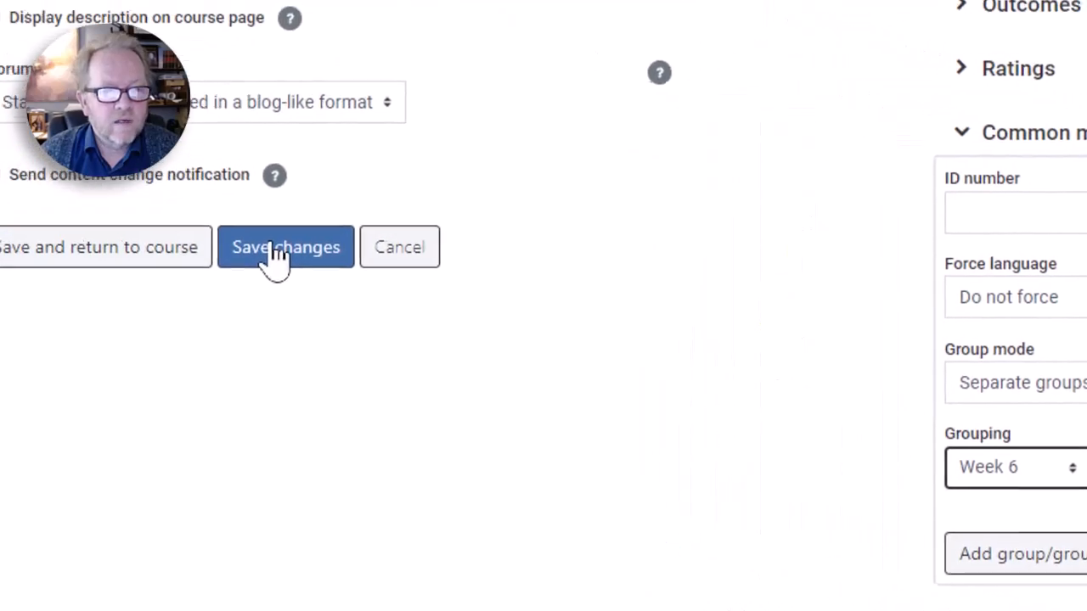
left_click(278, 255)
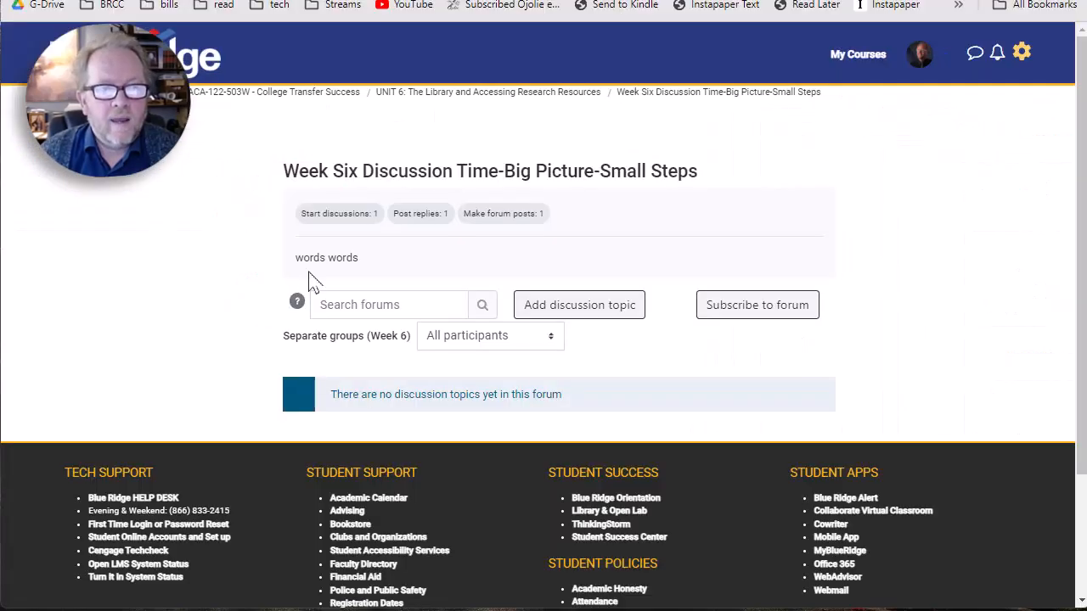
left_click(541, 101)
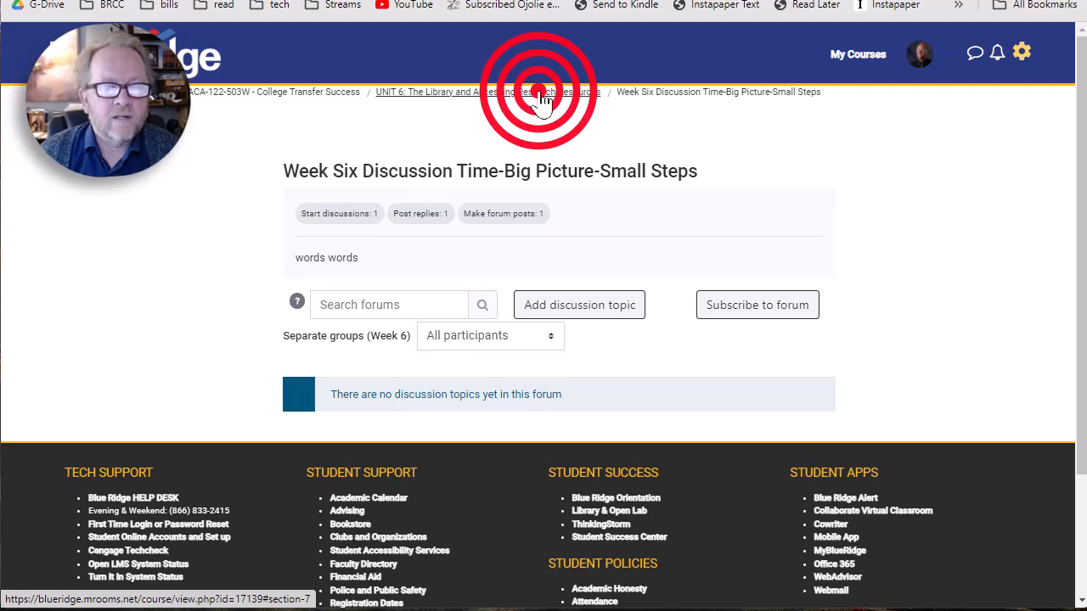